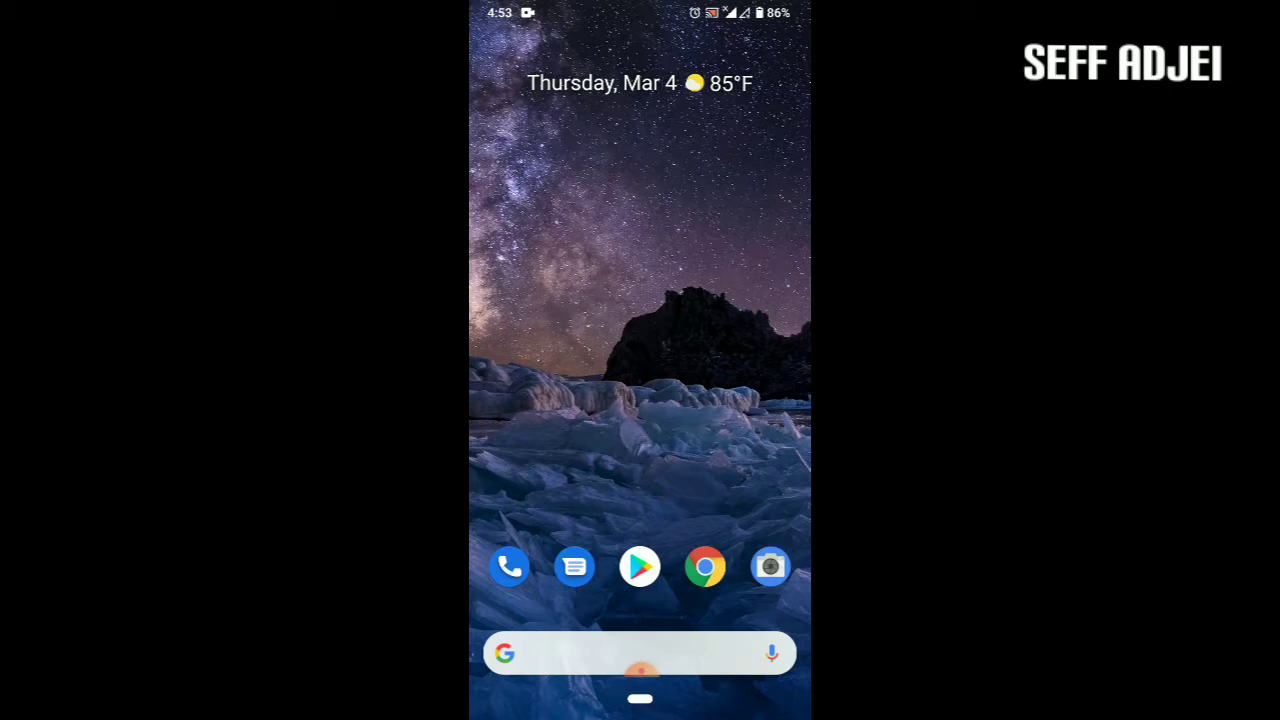
From the app drawer, launch Settings and go to Network & internet
left_click_drag(640, 668, 640, 420)
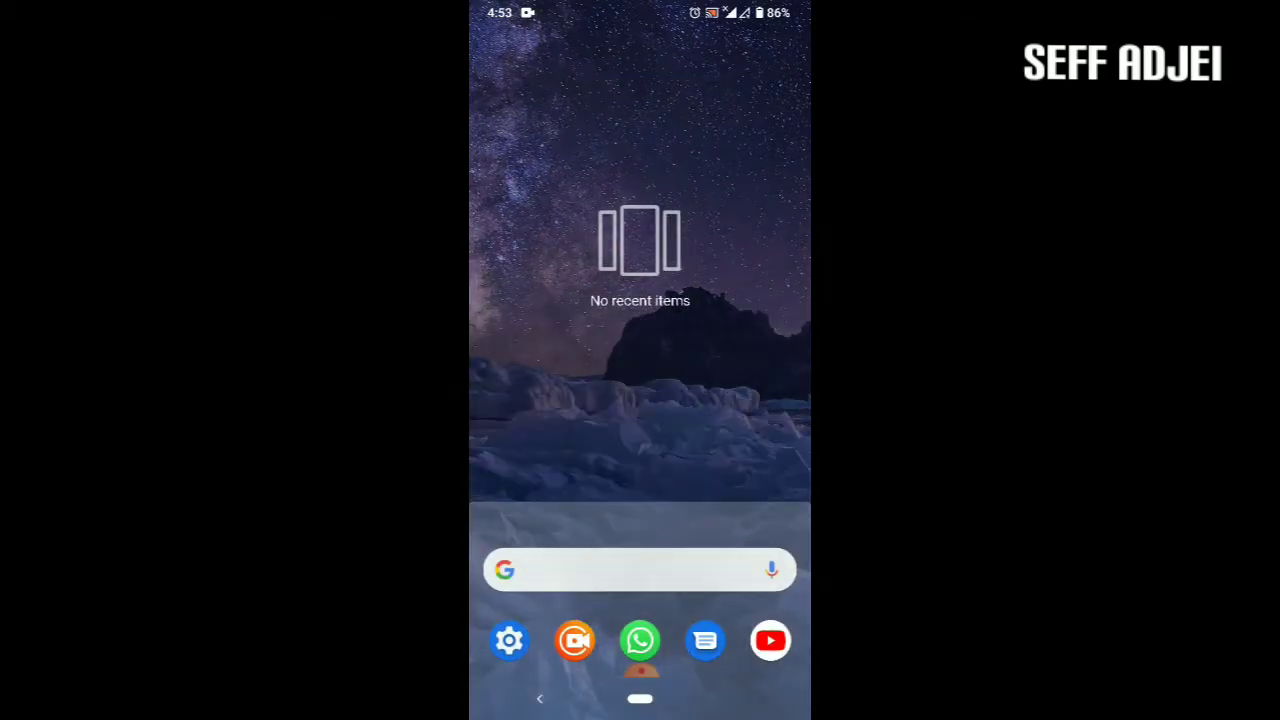
left_click_drag(640, 660, 640, 200)
left_click_drag(640, 500, 640, 400)
left_click_drag(640, 560, 640, 220)
mouse_move(640, 300)
left_mouse_down()
mouse_move(640, 638)
mouse_move(640, 427)
mouse_move(640, 593)
left_mouse_up()
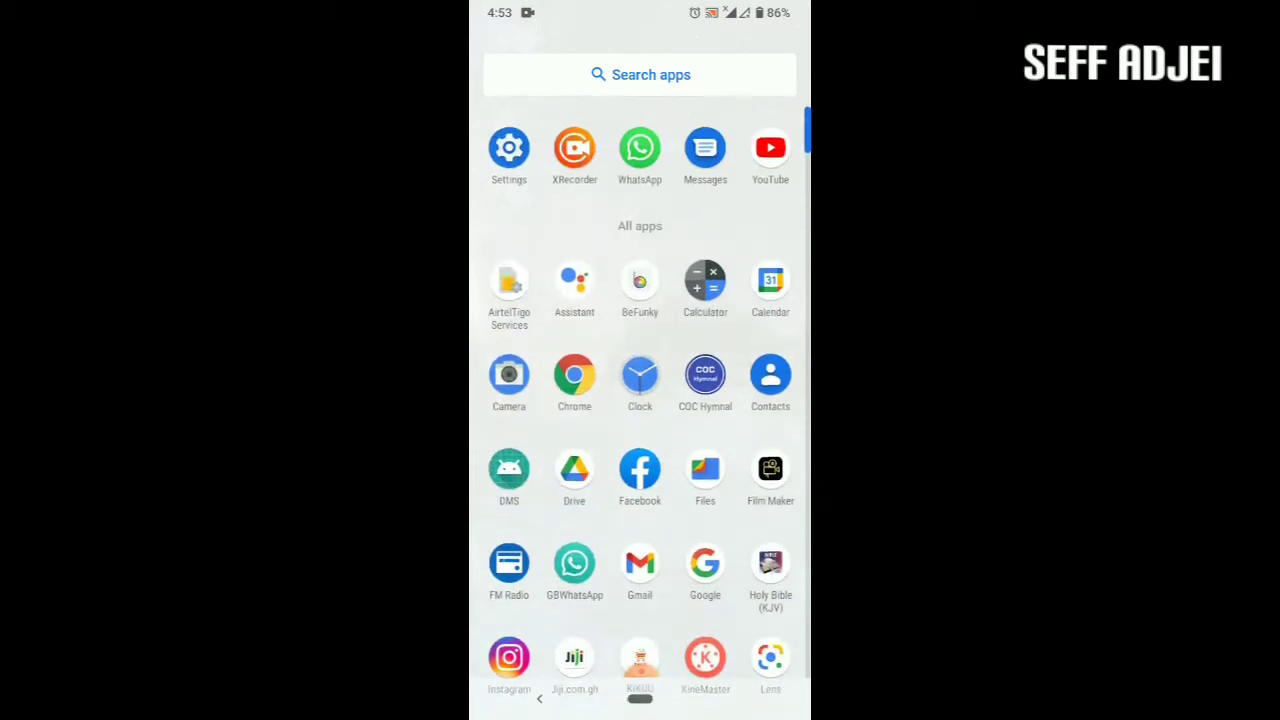
left_click(509, 146)
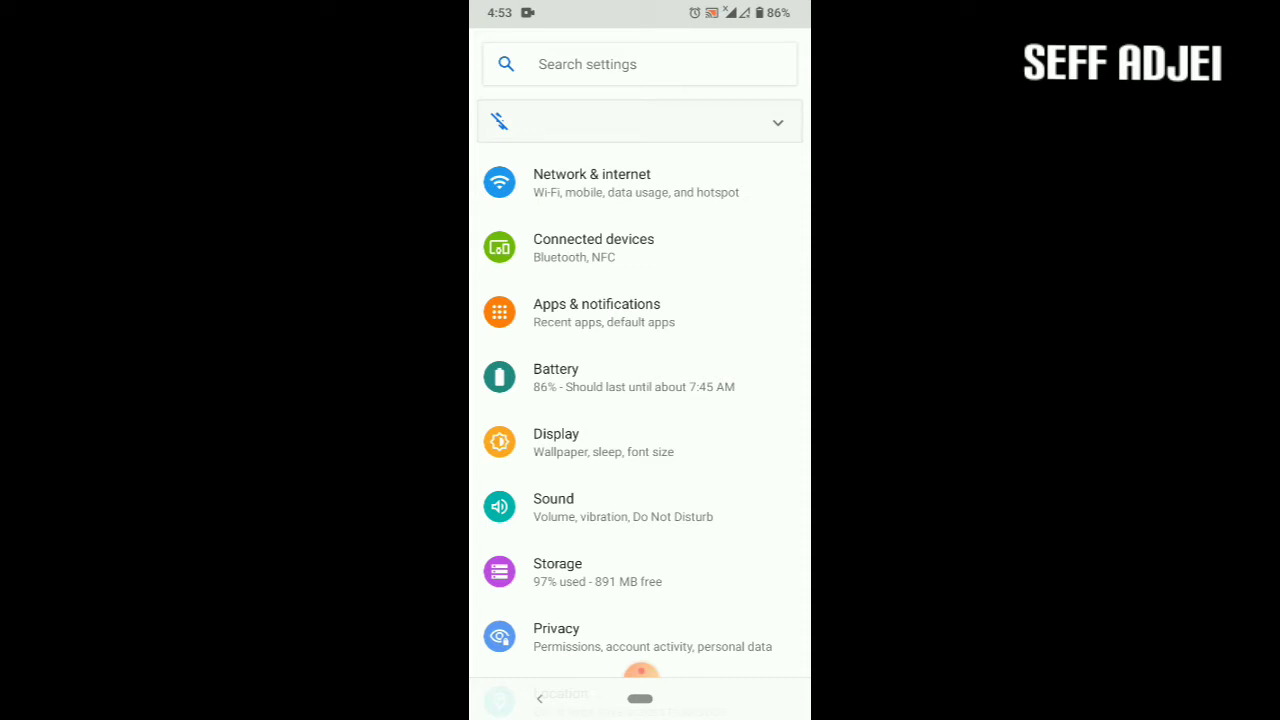
left_click(591, 183)
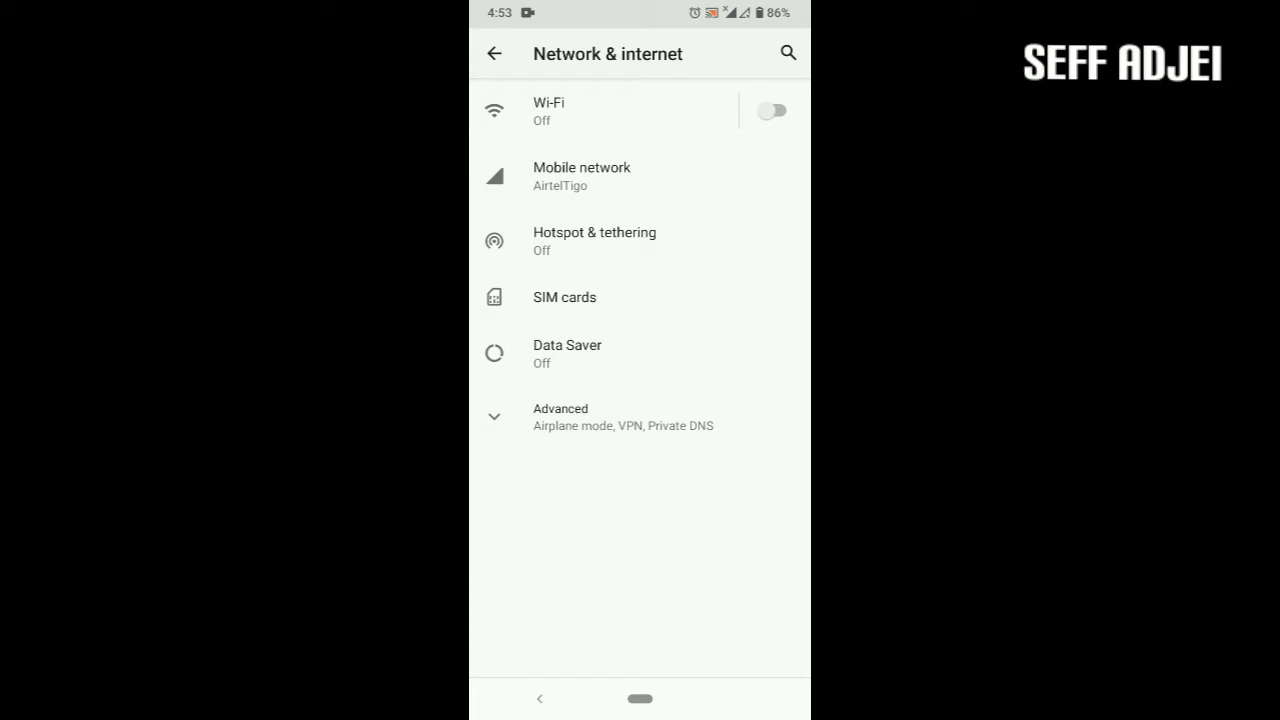
Go through Advanced and Mobile network to Access Point Names and add a new APN
left_click(600, 416)
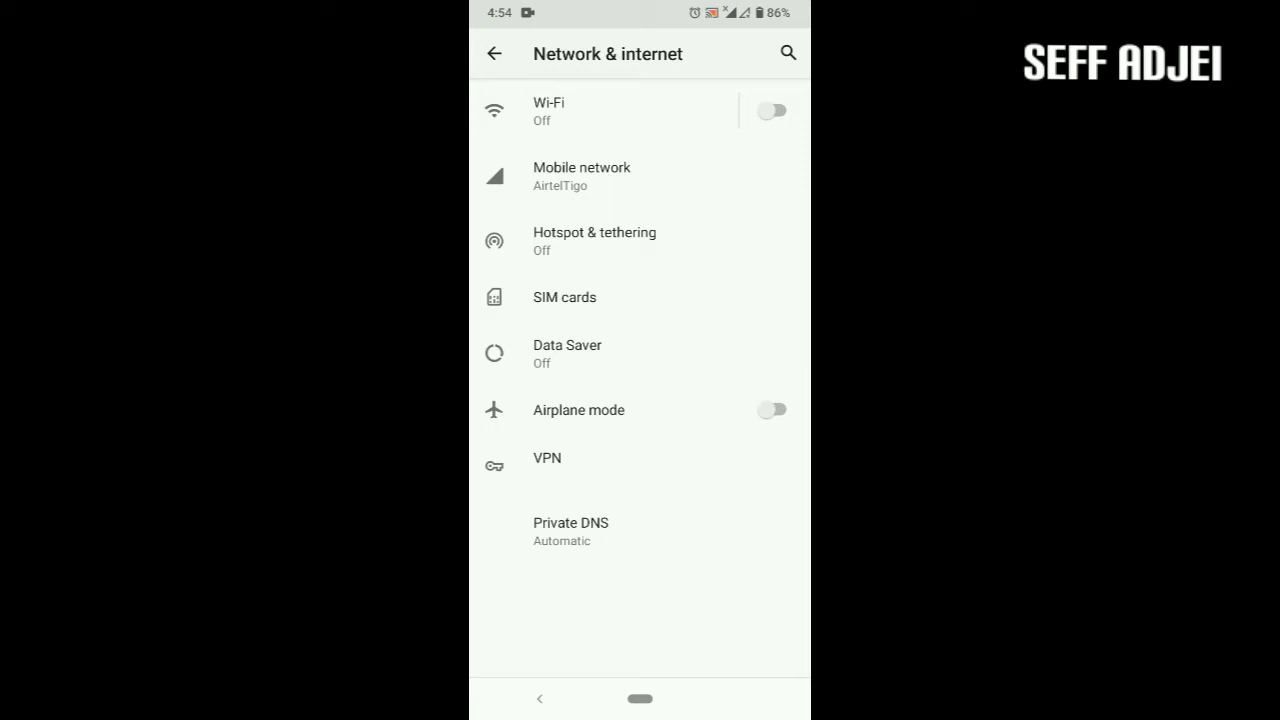
left_click(582, 176)
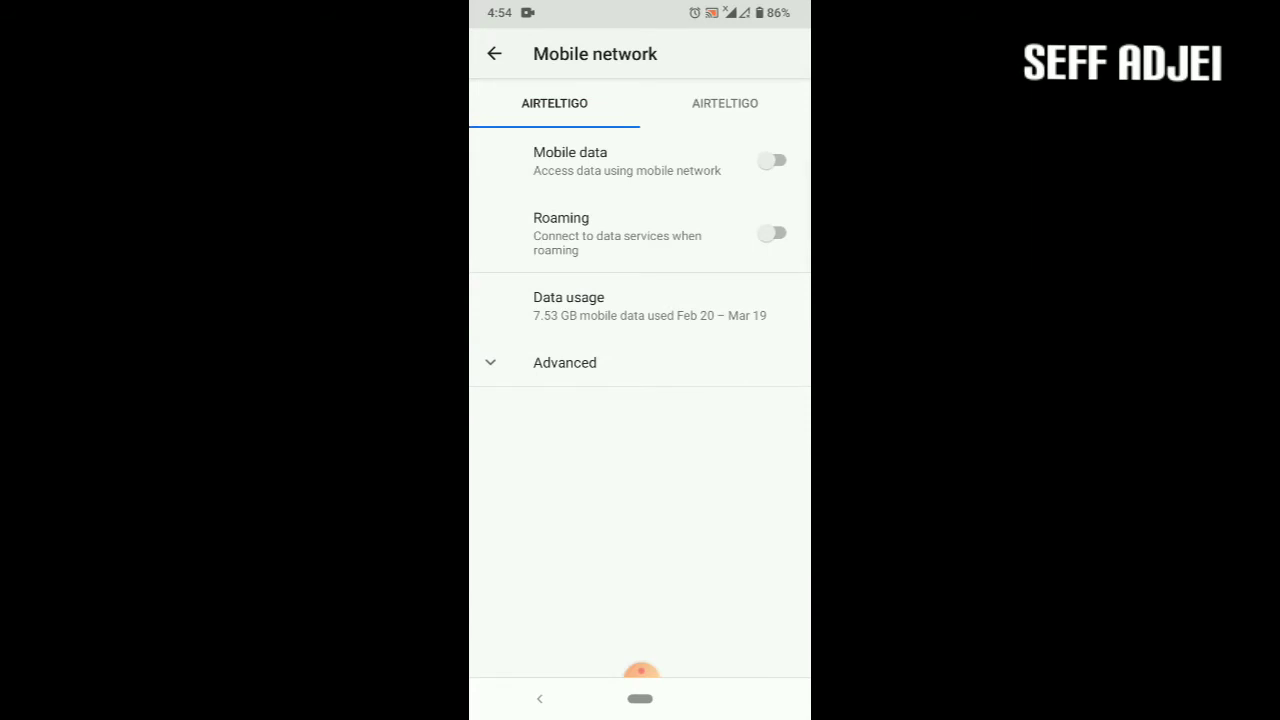
left_click(565, 362)
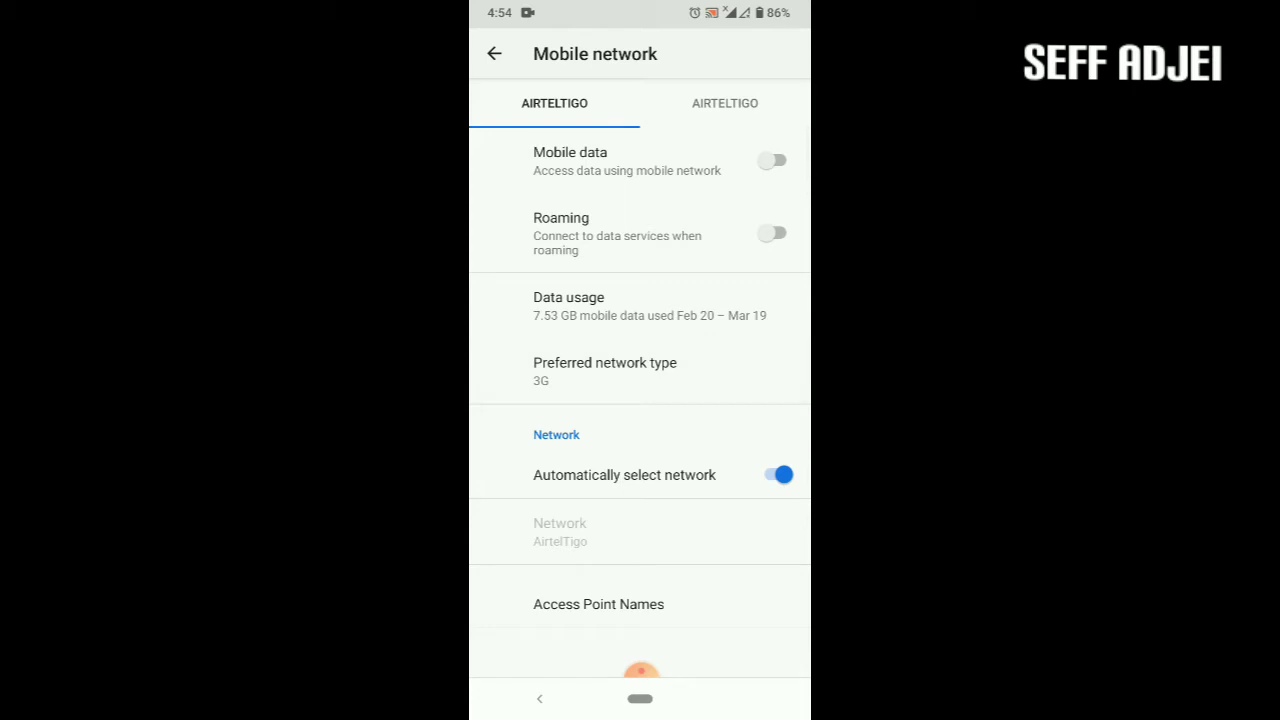
left_click(598, 604)
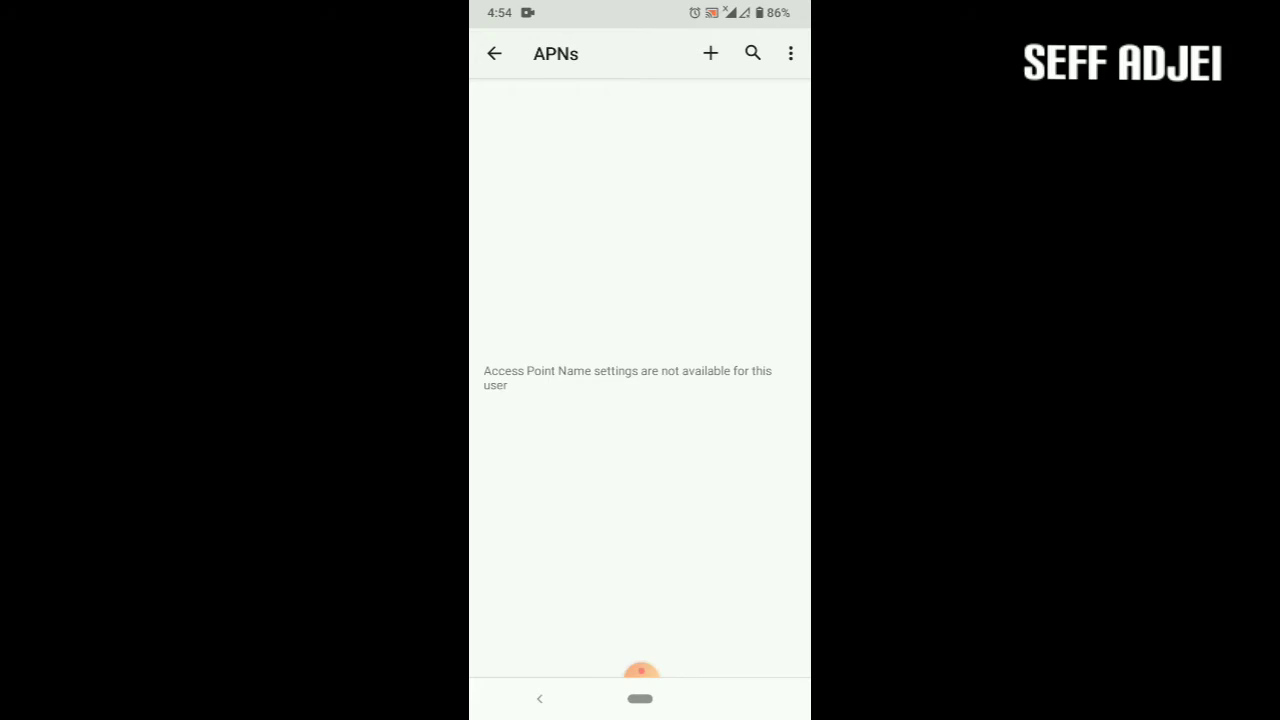
left_click(710, 53)
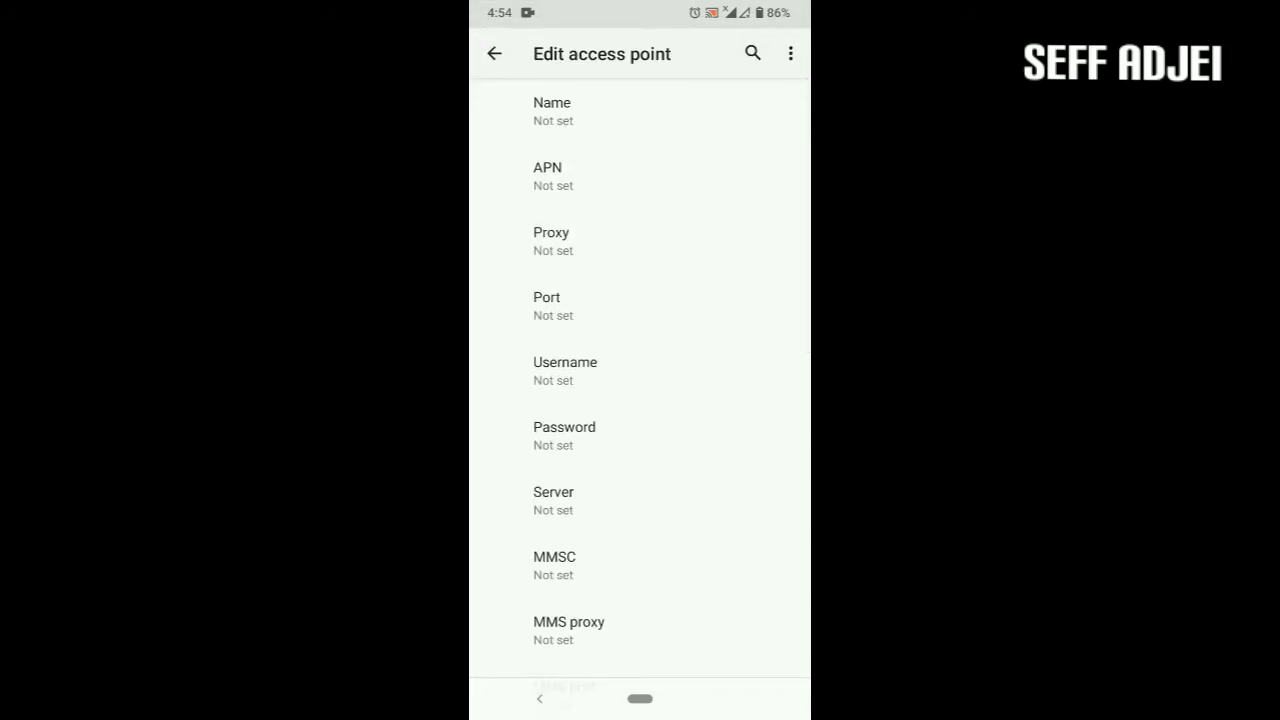
Name the new access point airteltigo and set its APN to web.tigo.com.gh
left_click(600, 111)
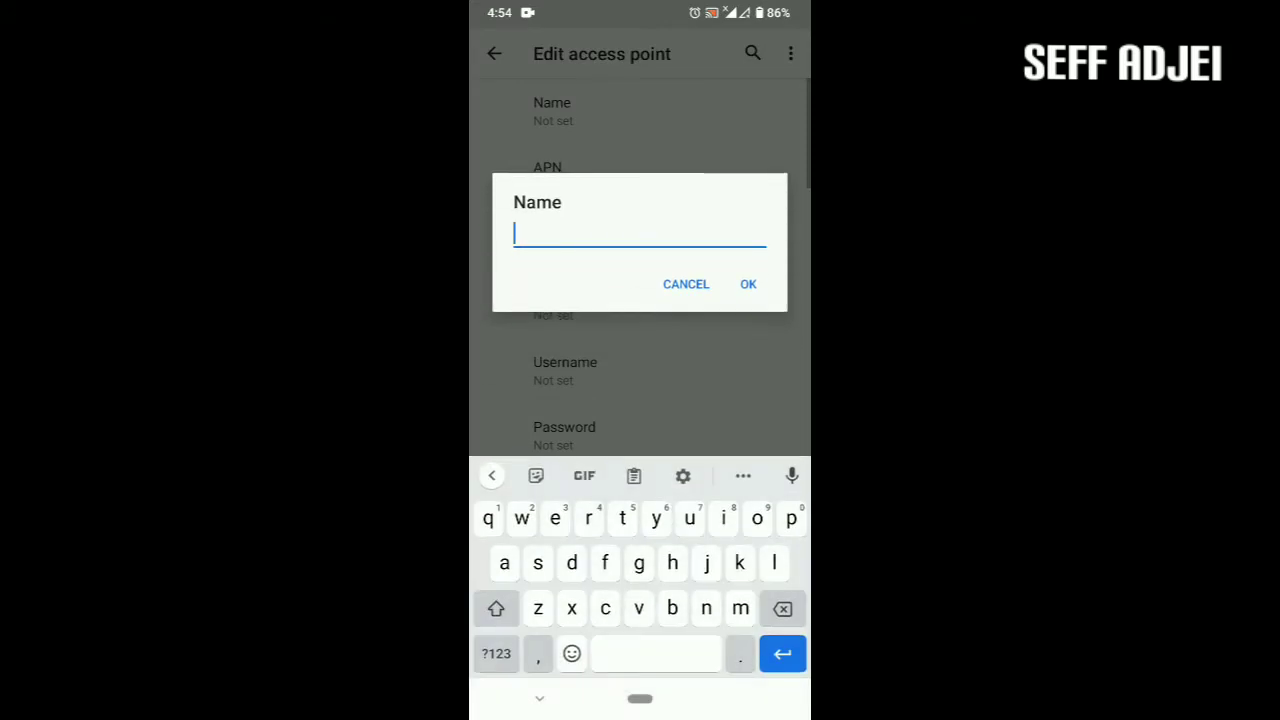
type("air")
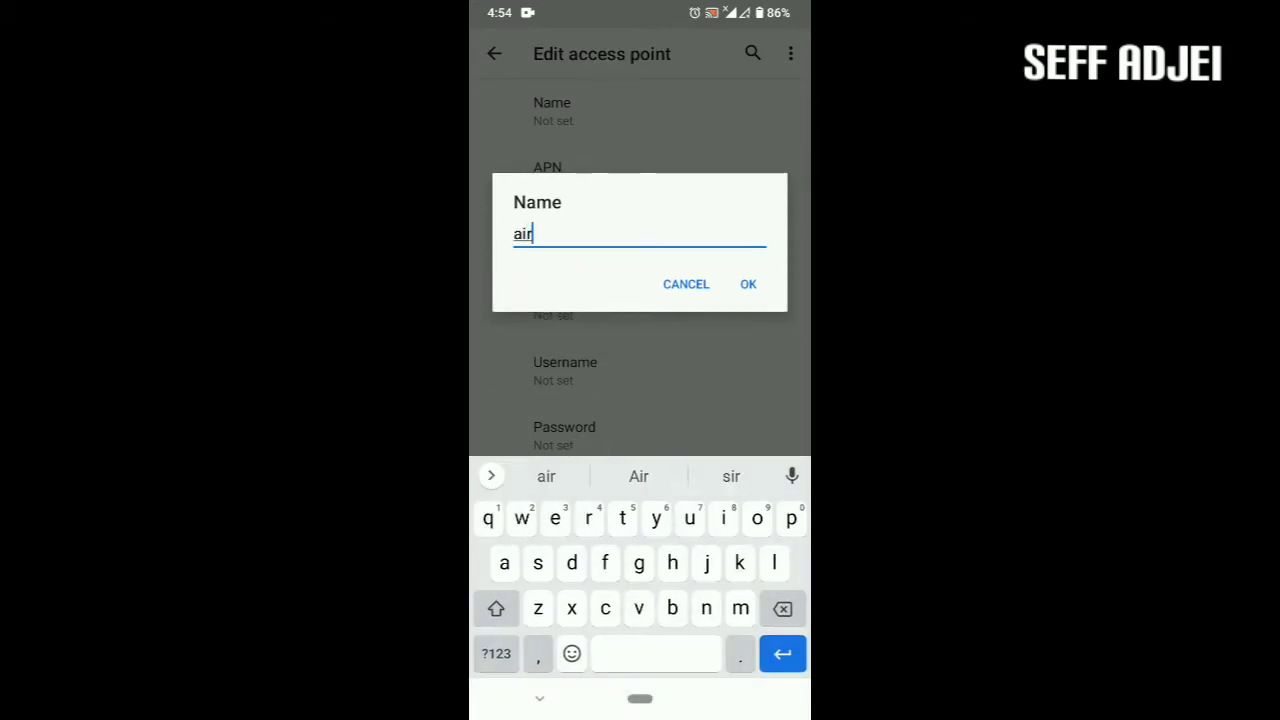
type("tel")
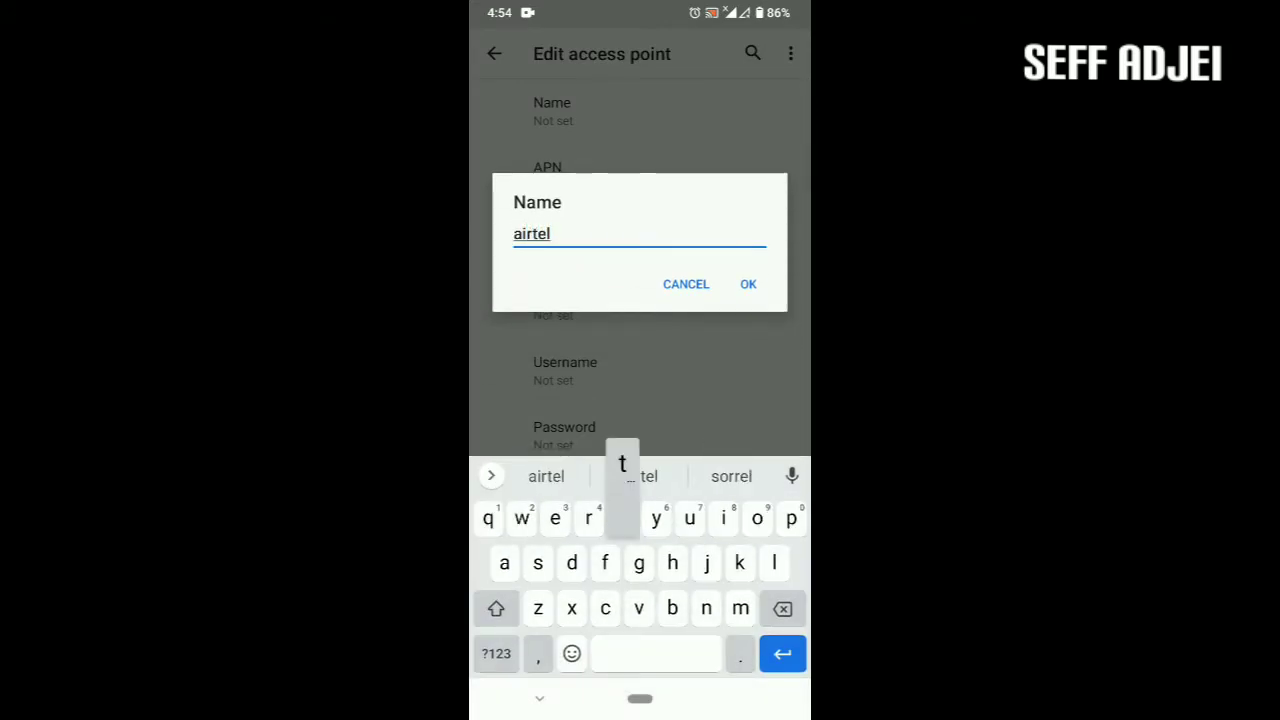
type("tigo")
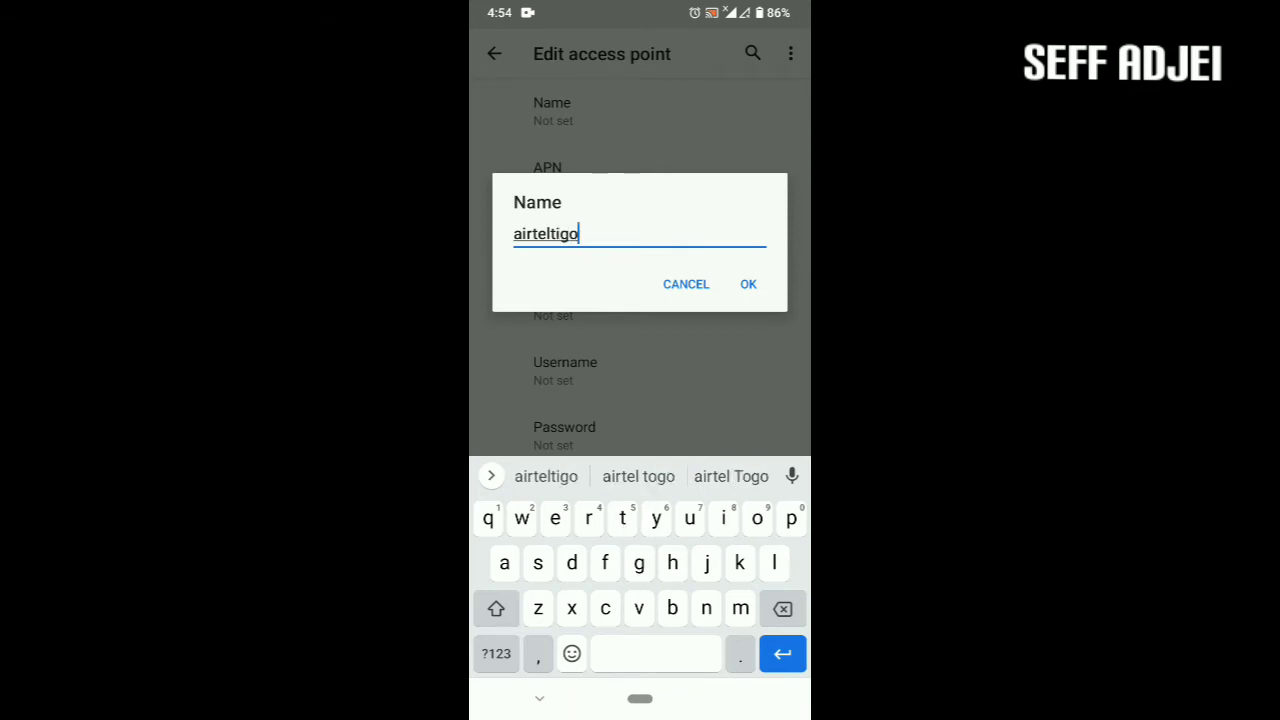
left_click(748, 284)
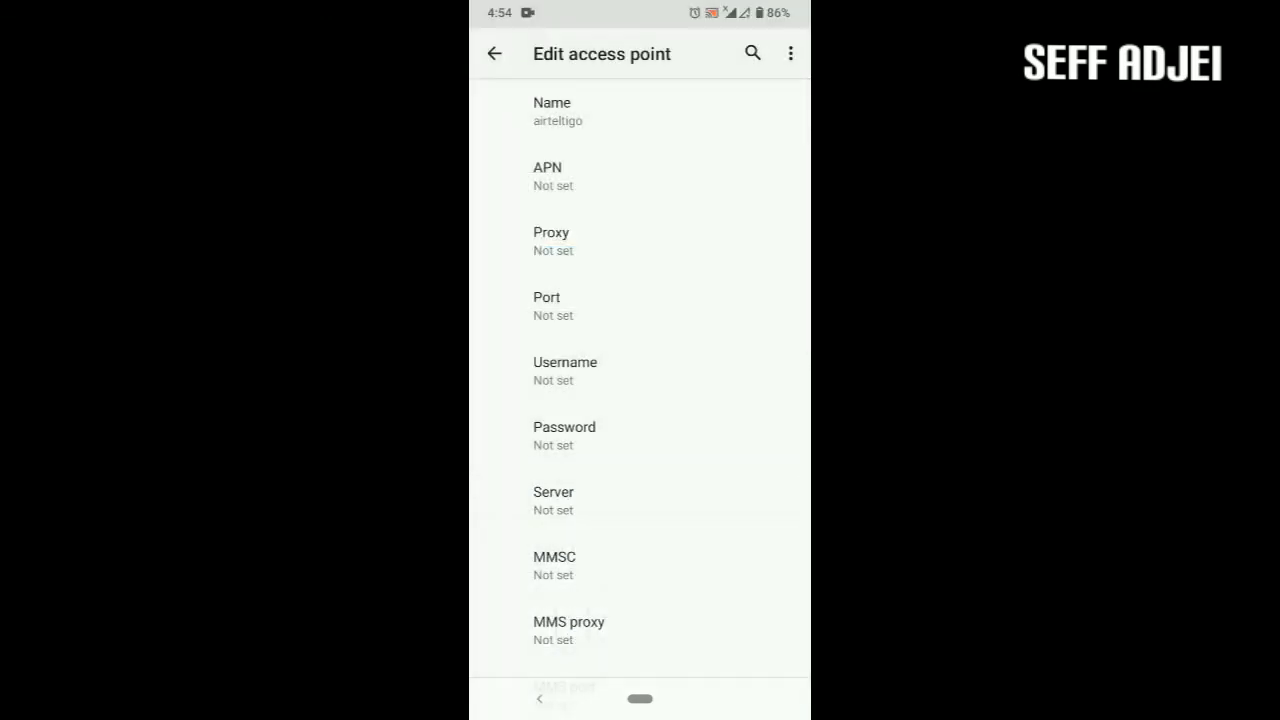
left_click(600, 176)
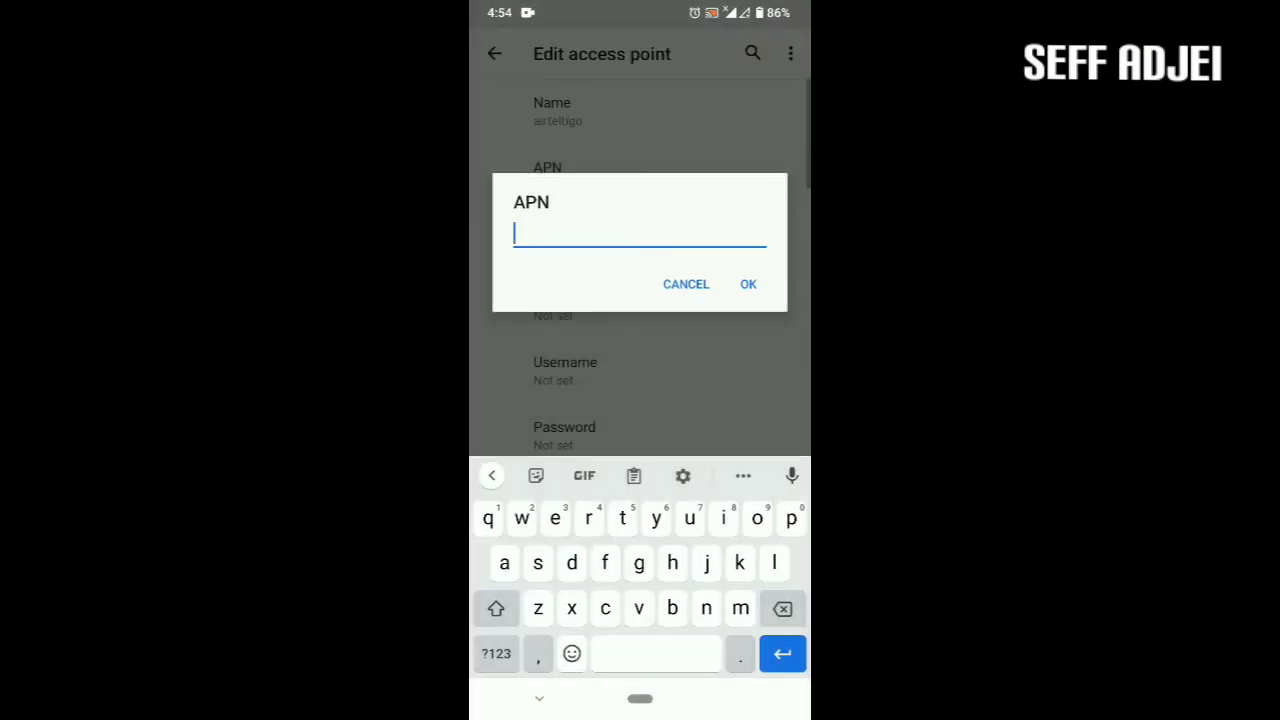
type("web")
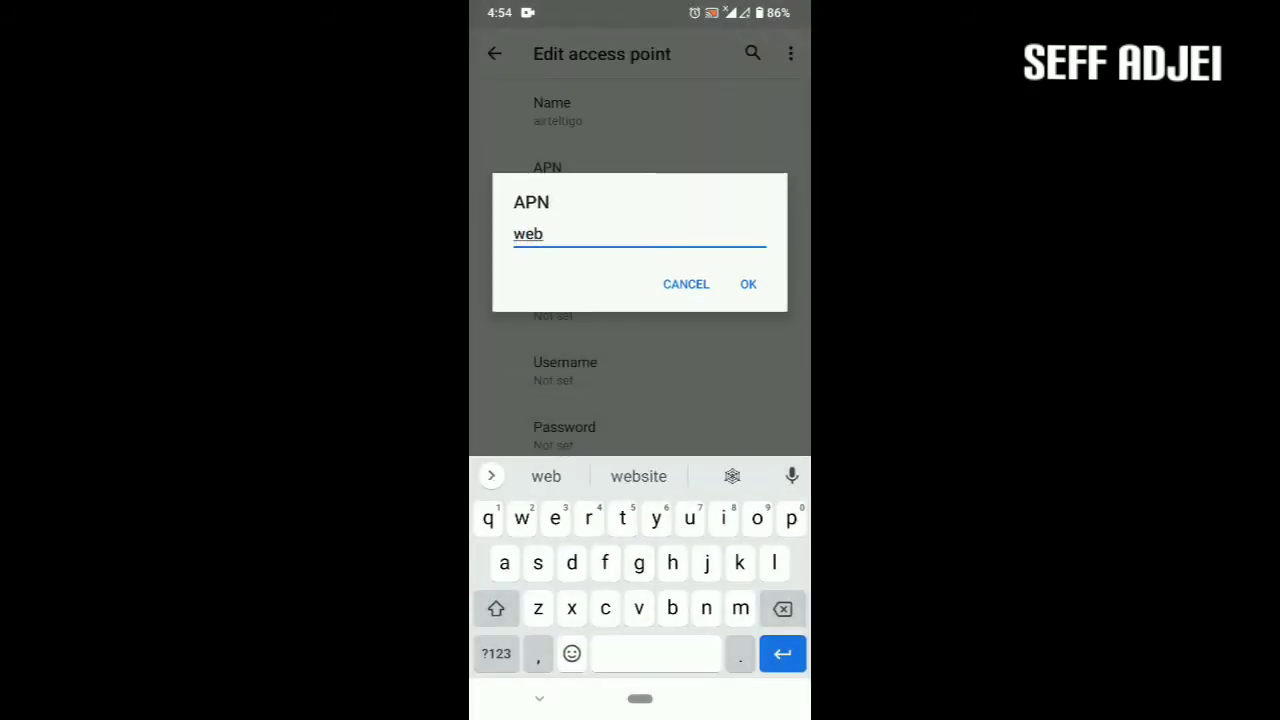
type(".t")
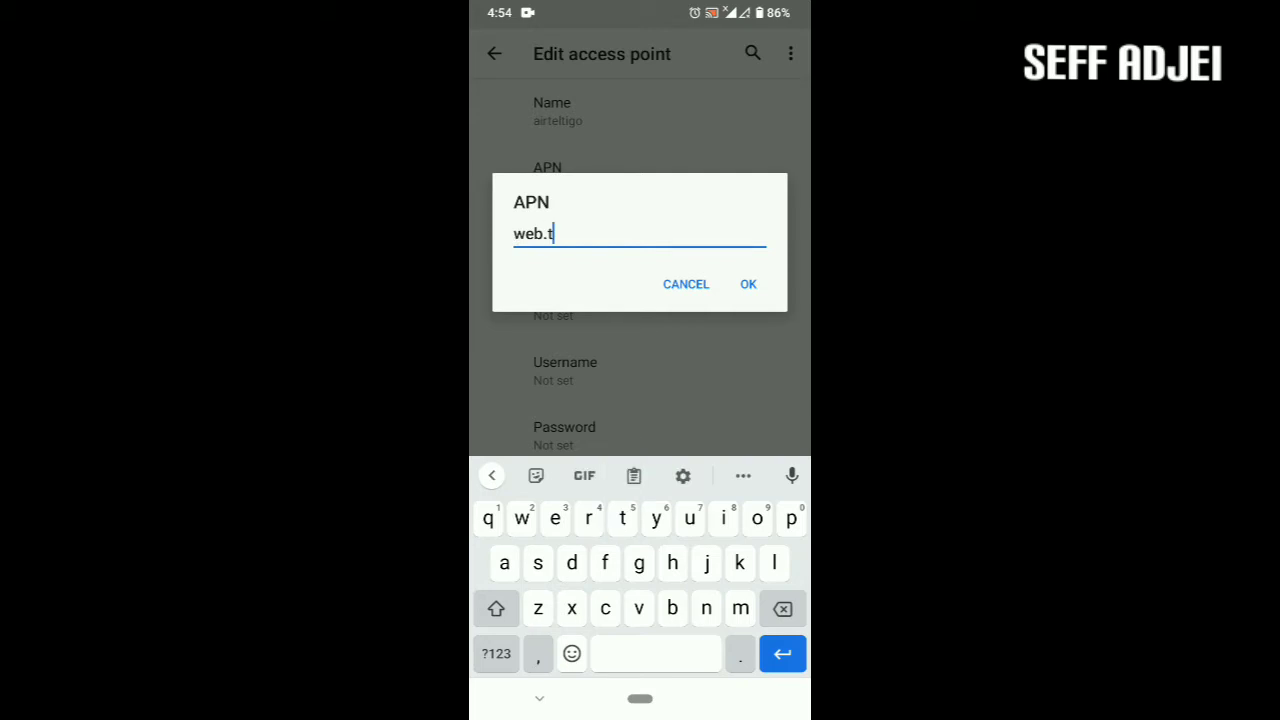
type("igo")
type(".com.")
type("gh")
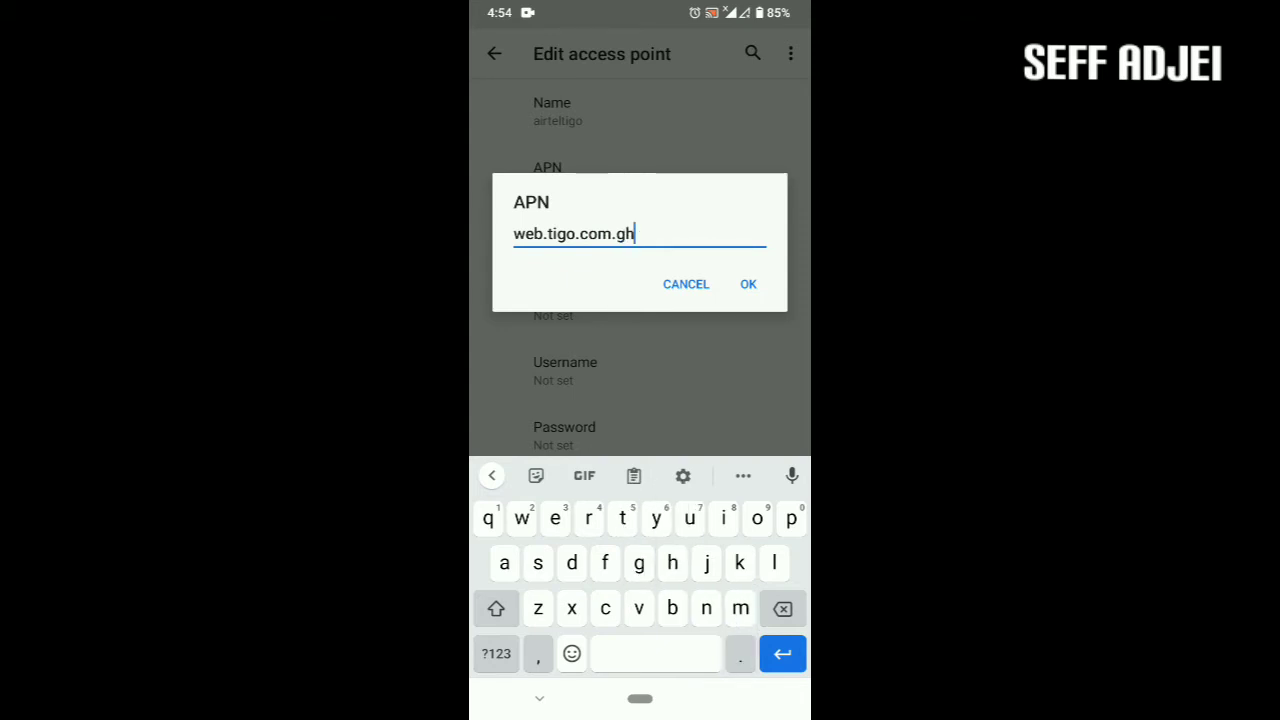
key("Return")
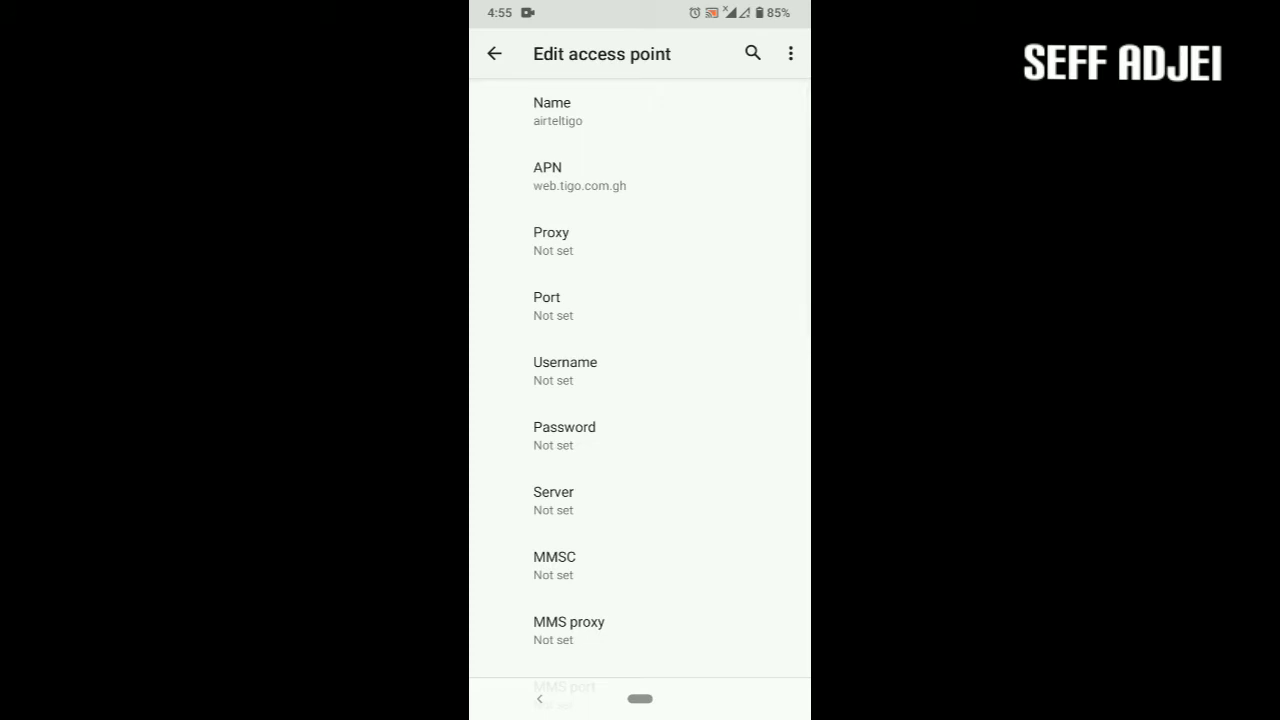
Leave the proxy empty and set the port to 8080
left_click(660, 240)
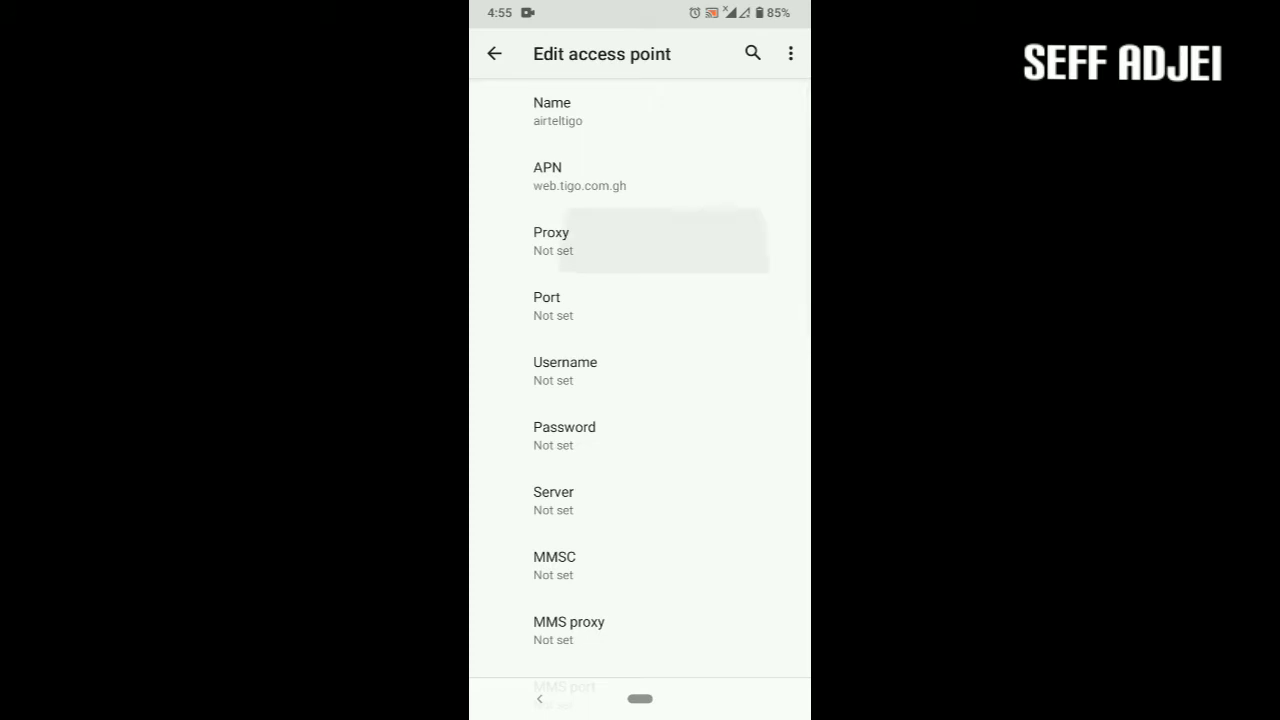
left_click(686, 284)
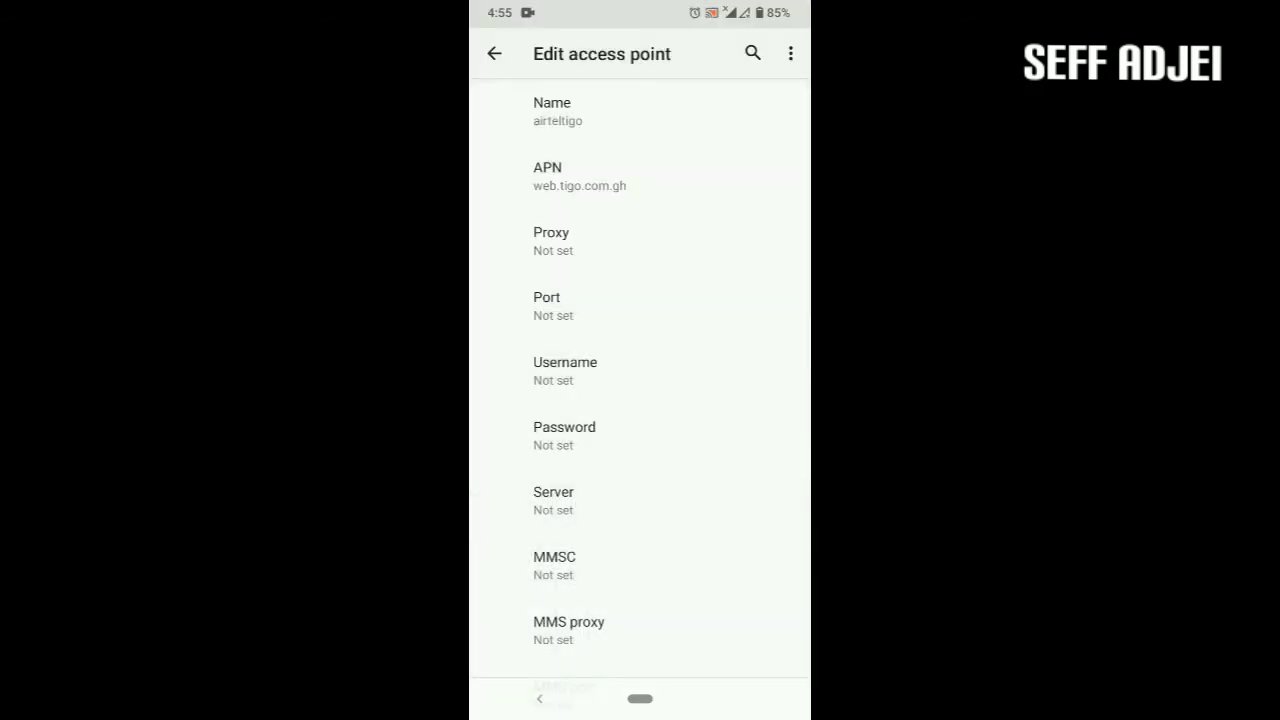
left_click(640, 305)
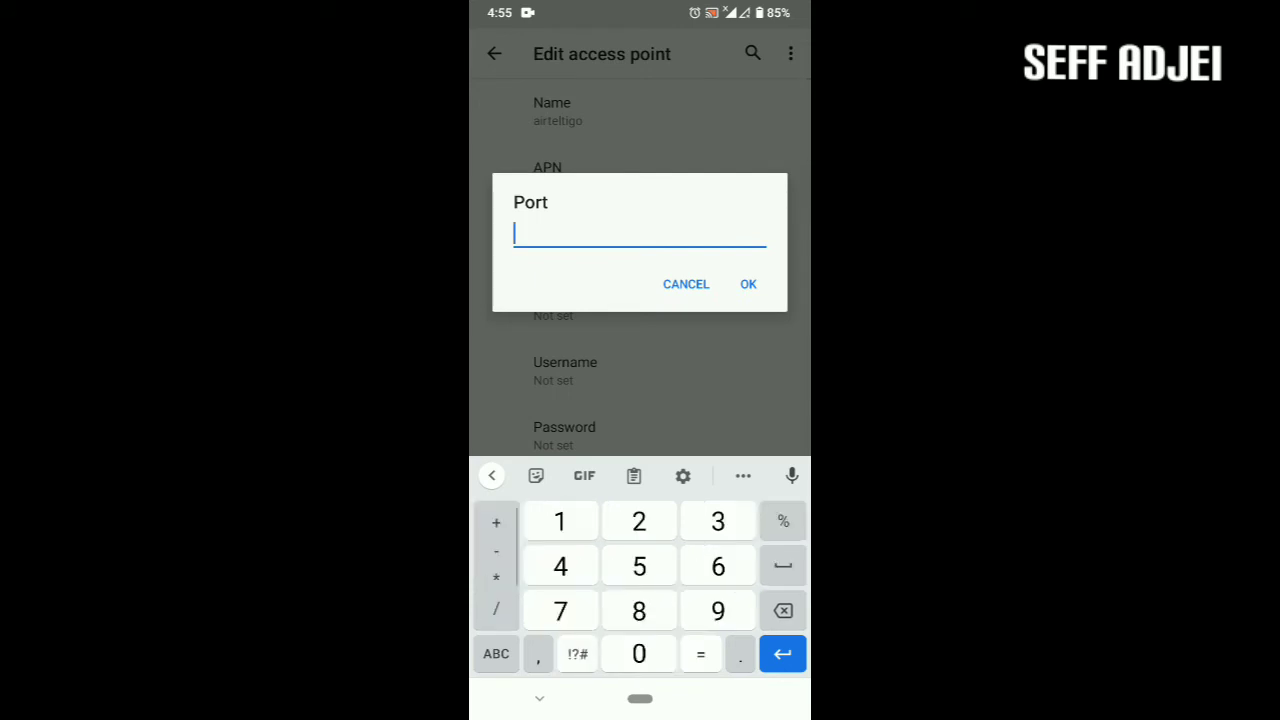
type("80")
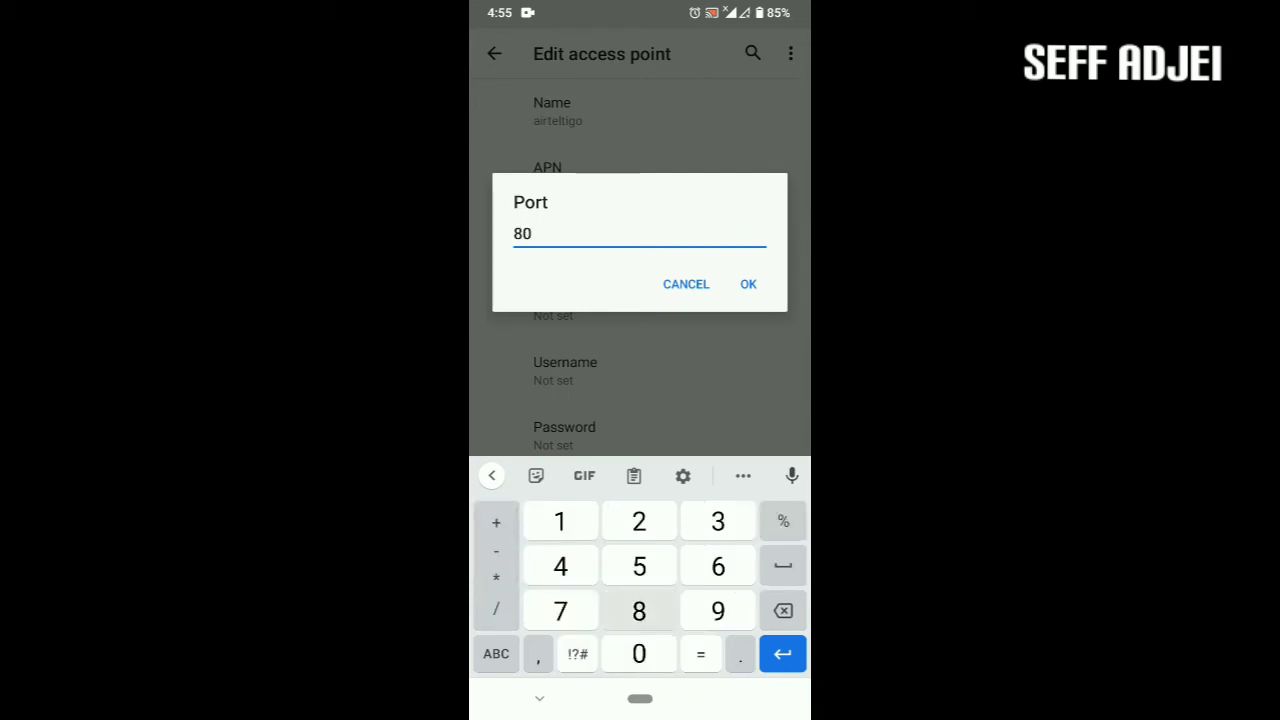
type("80")
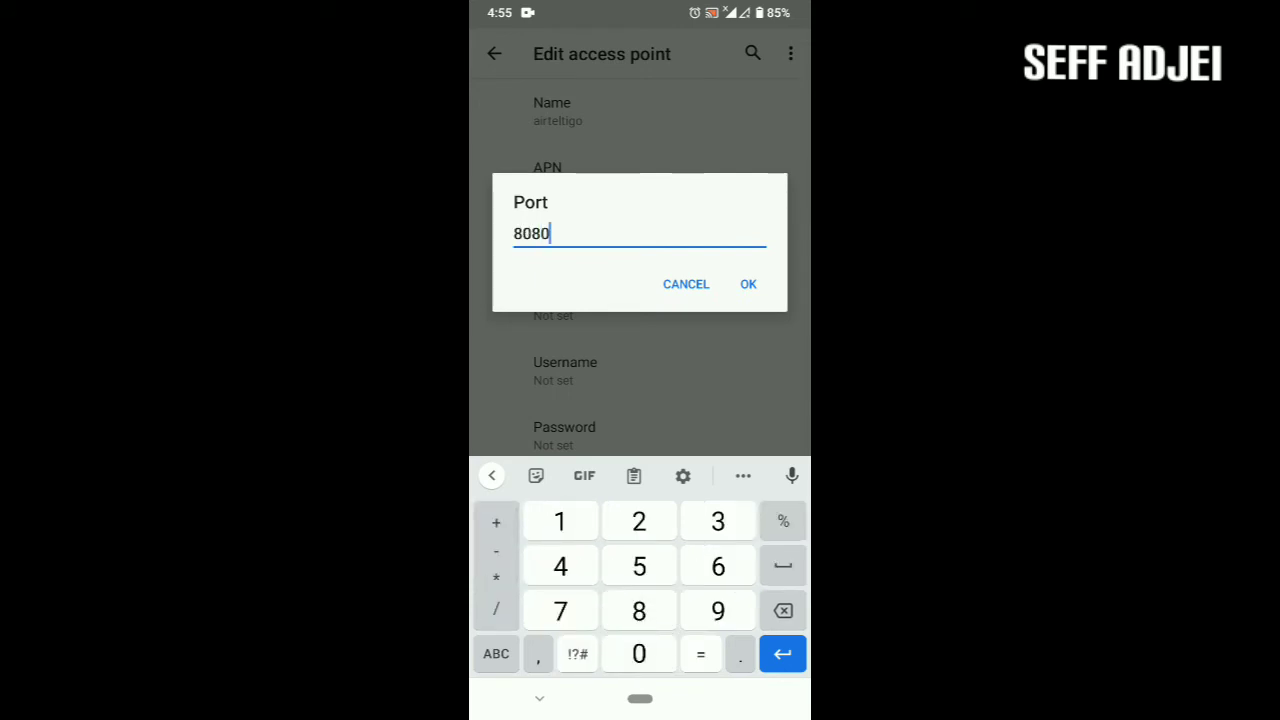
key("Return")
scroll(640, 380, "down", 1)
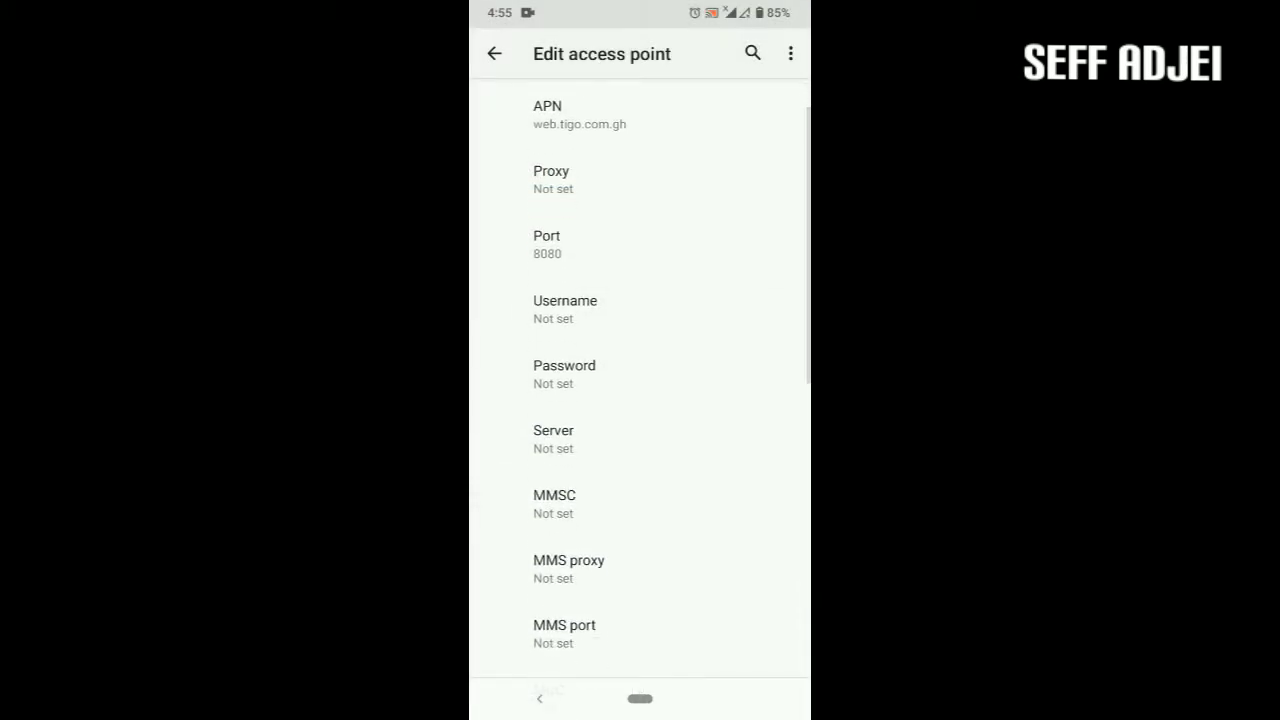
Leave the username, password and Server fields empty
left_click(700, 308)
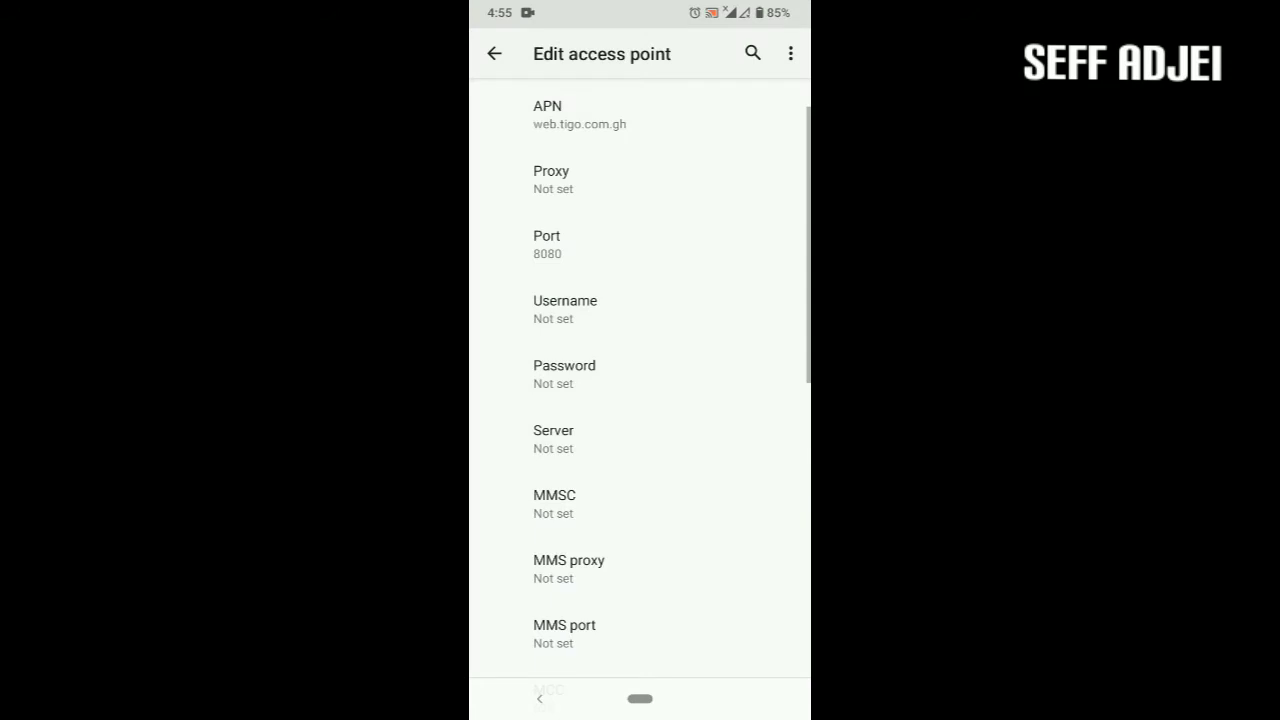
left_click(640, 373)
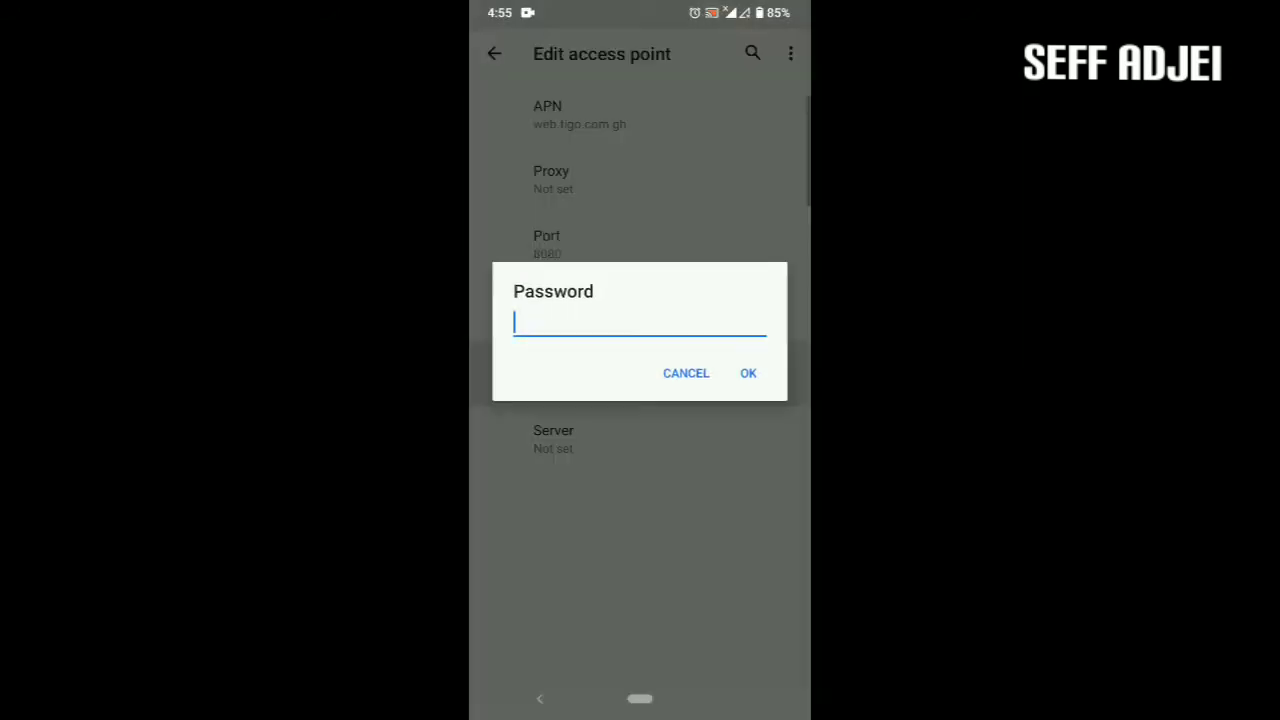
scroll(640, 400, "down", 1)
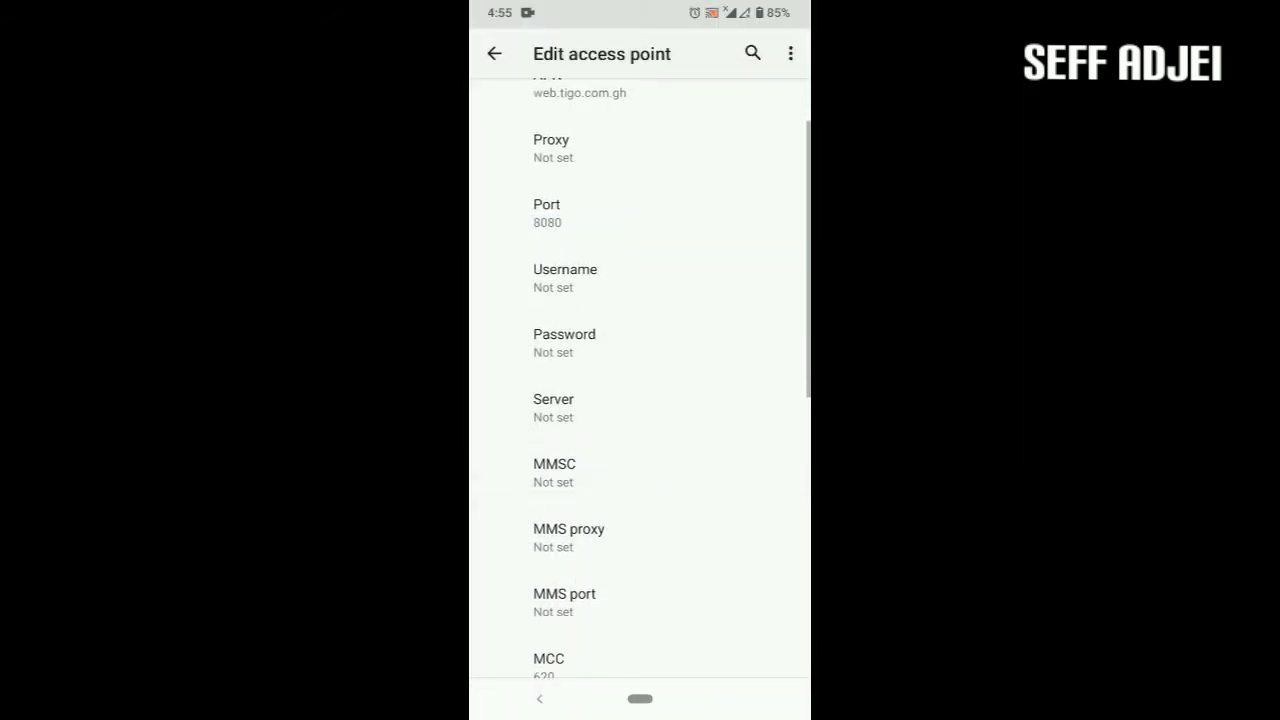
left_click(640, 376)
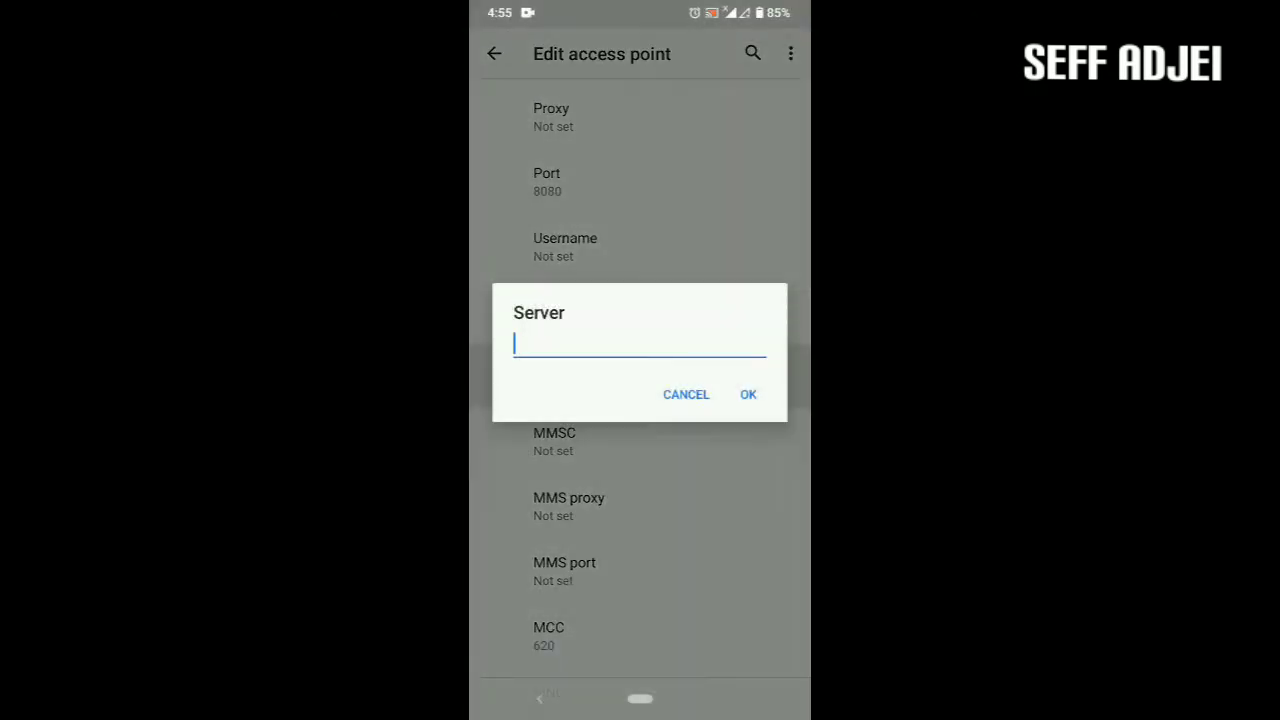
left_click(683, 283)
scroll(640, 400, "down", 1)
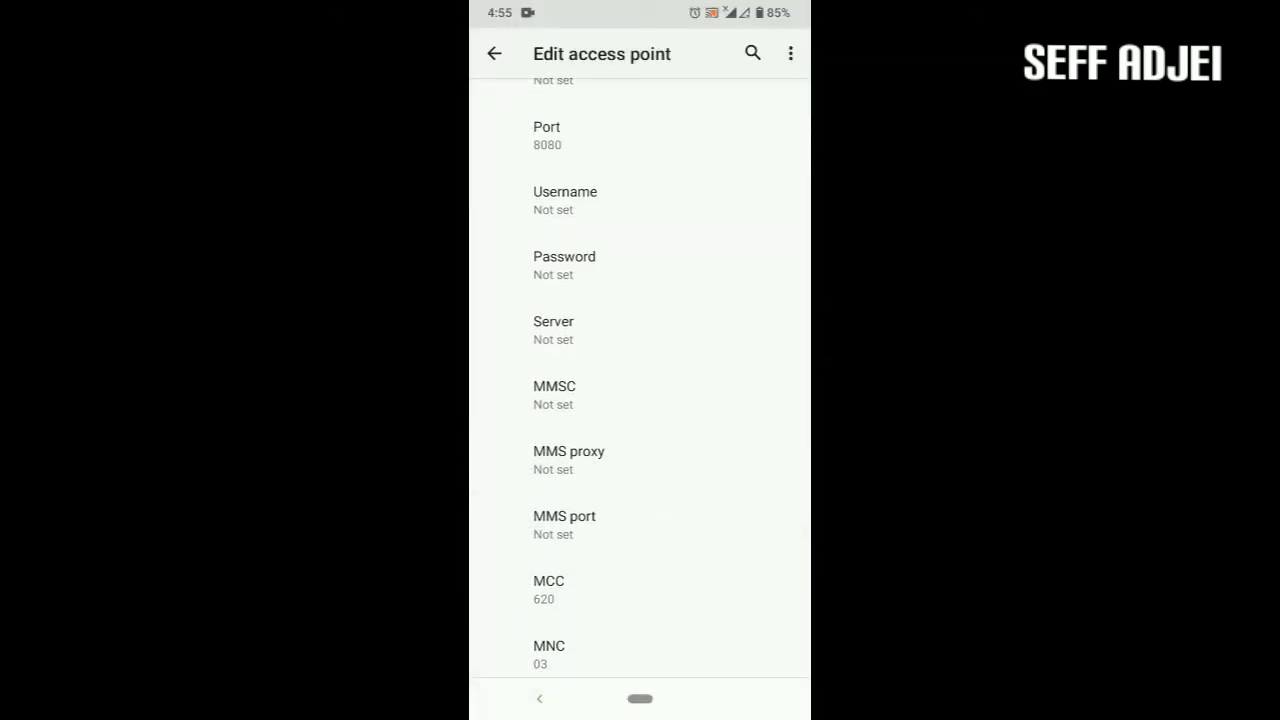
Leave the MMSC, MMS proxy and MMS port fields empty
left_click(640, 395)
left_click(683, 283)
left_click(569, 458)
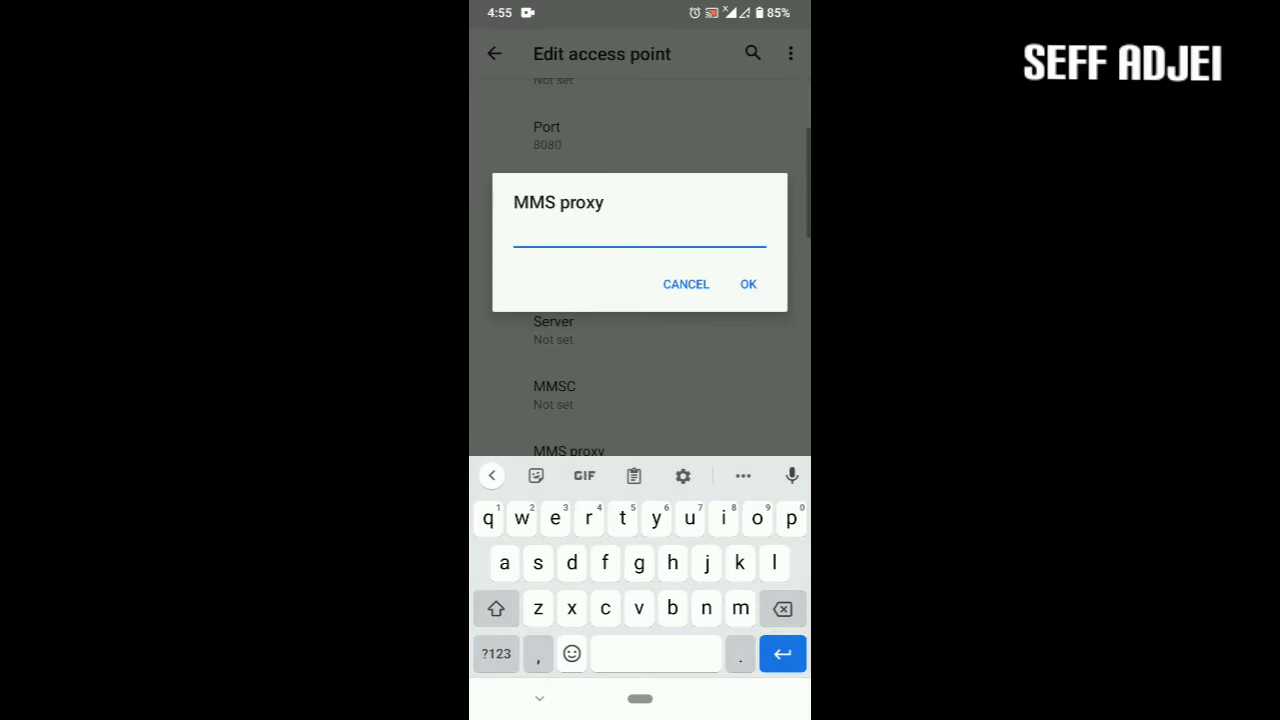
scroll(640, 360, "down", 2)
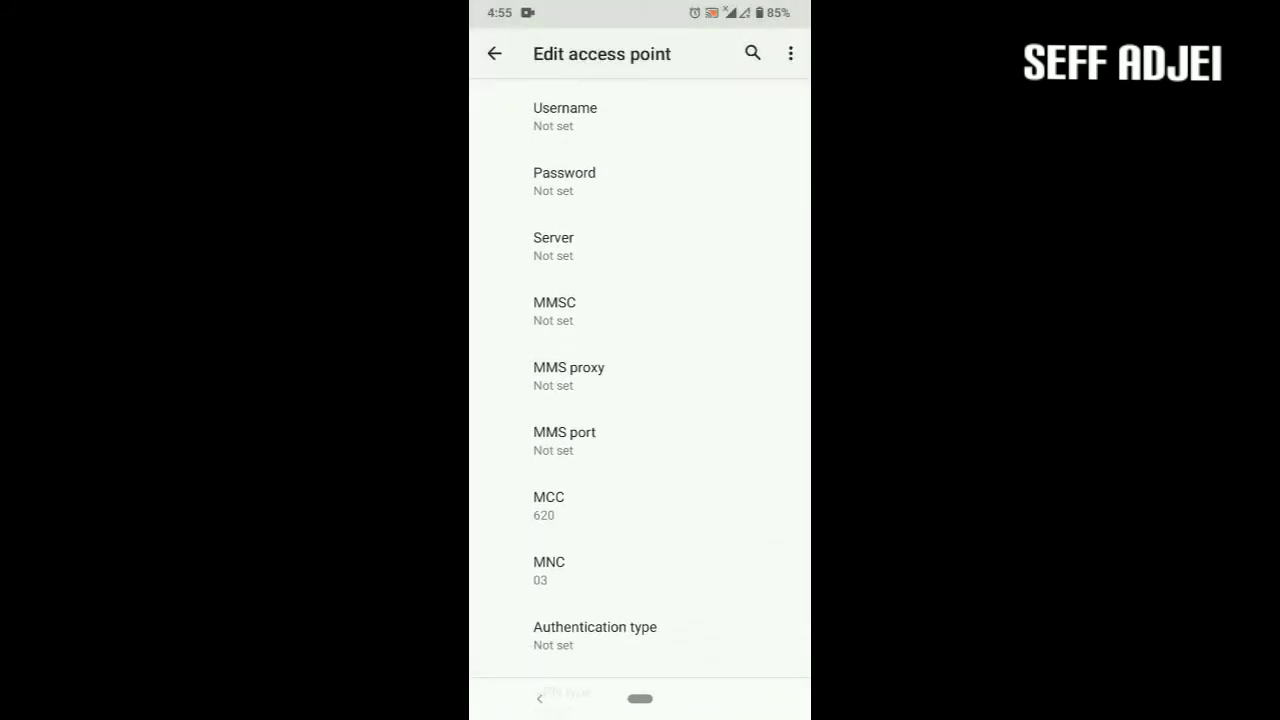
left_click(564, 440)
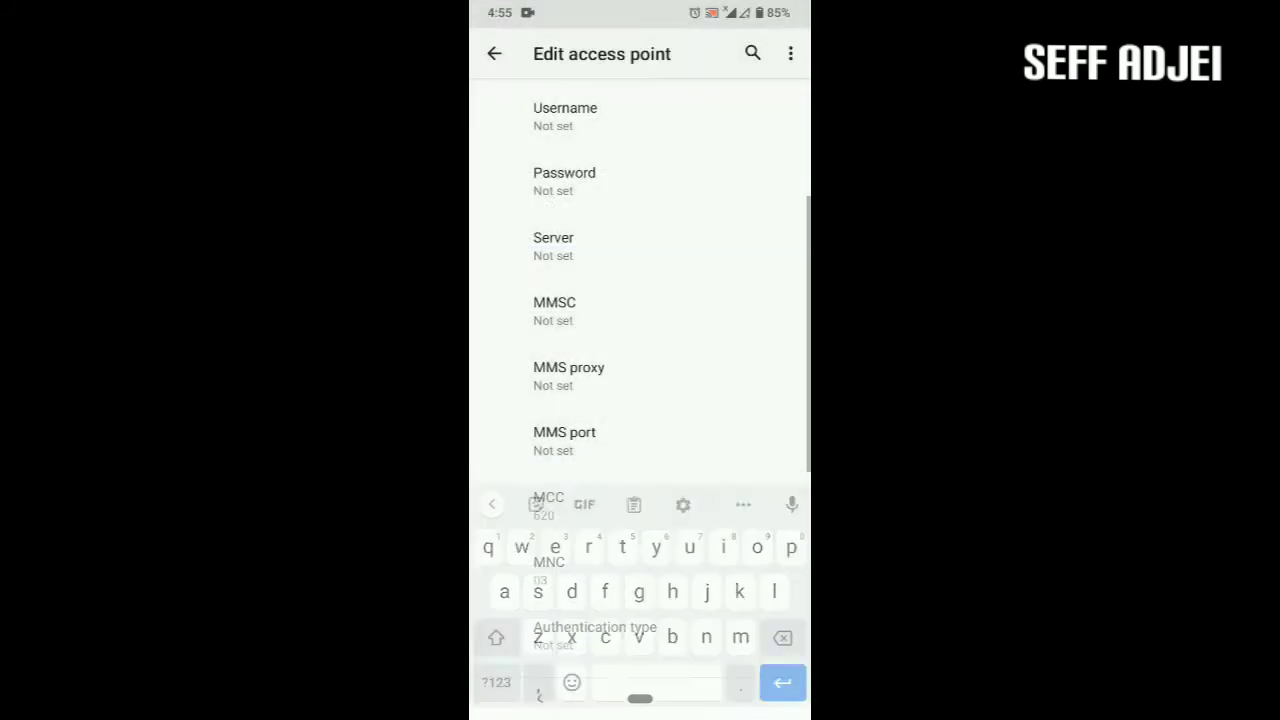
scroll(640, 360, "down", 1)
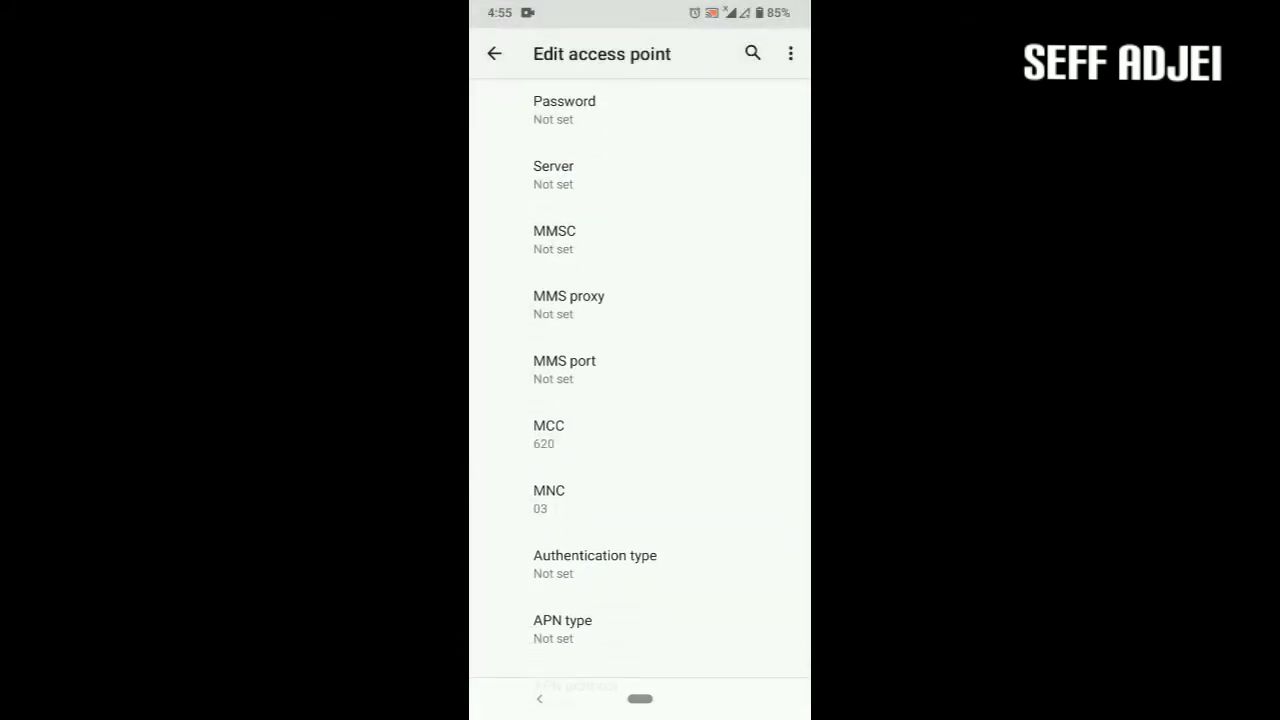
Check the MCC 620 and MNC 03 values and keep them unchanged
left_click(640, 434)
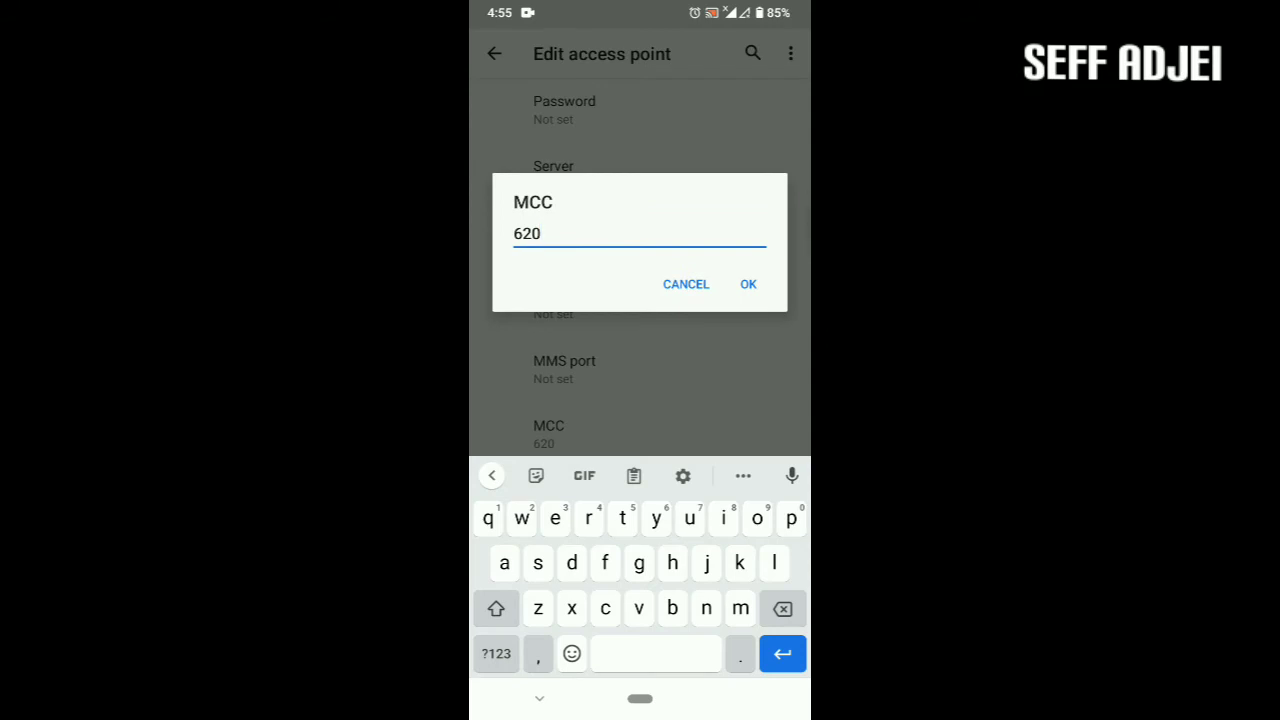
left_click(748, 284)
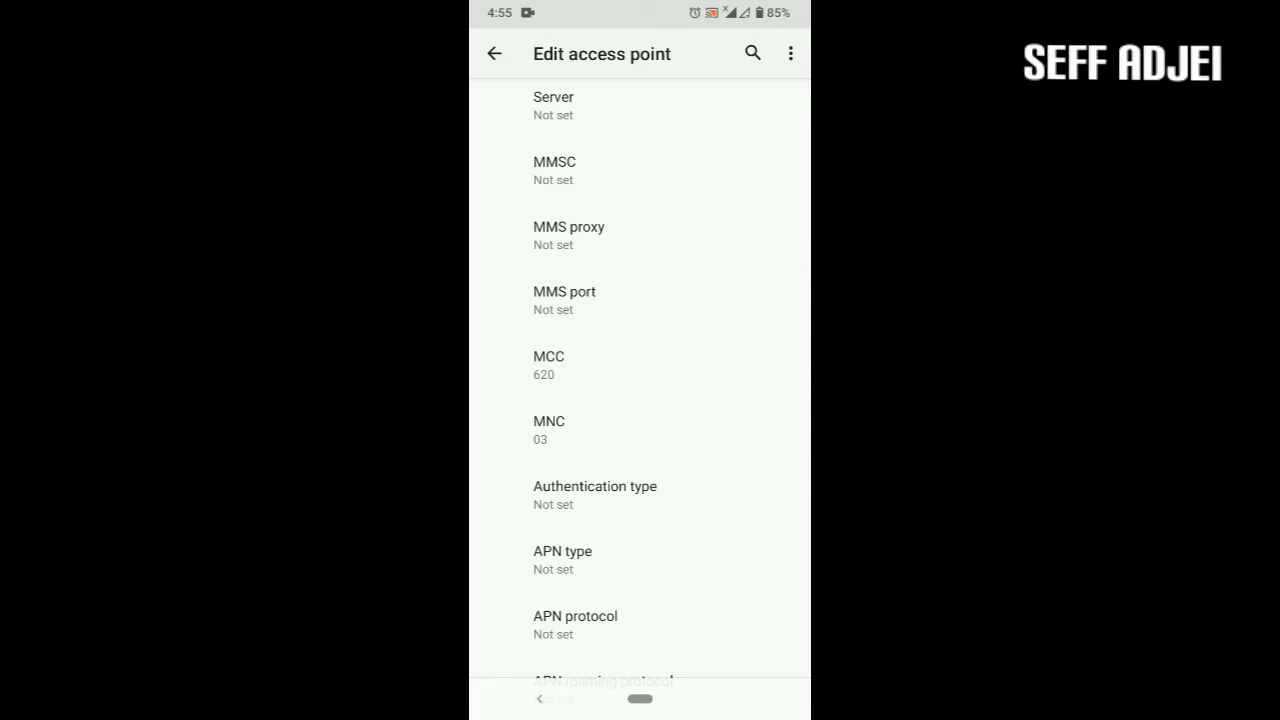
left_click(549, 428)
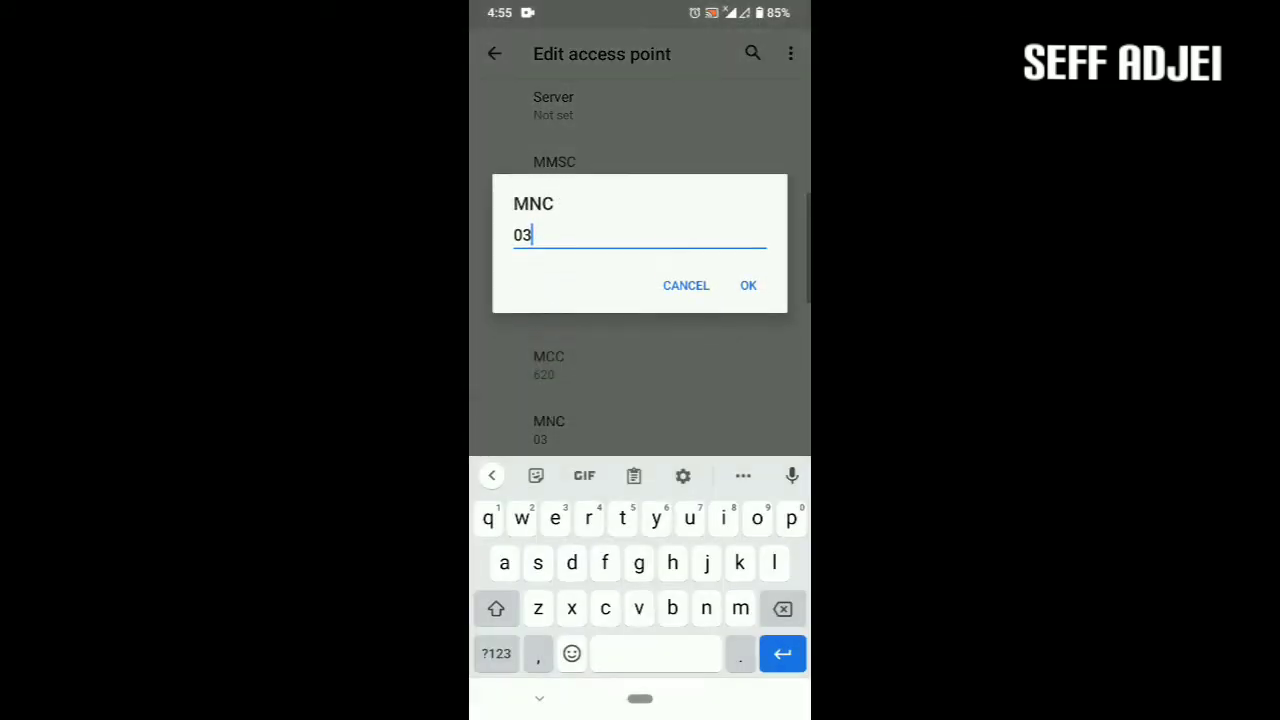
left_click(748, 284)
scroll(640, 400, "down", 1)
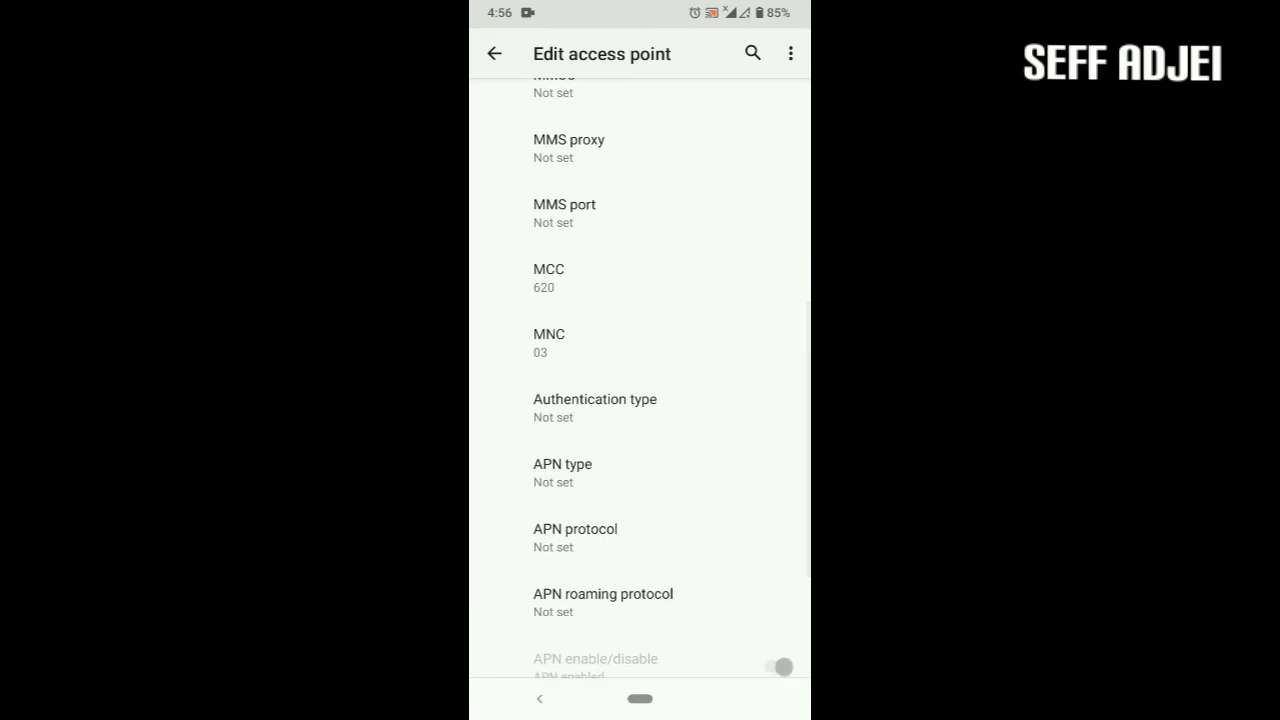
Choose PAP or CHAP as the airteltigo authentication type
left_click(595, 407)
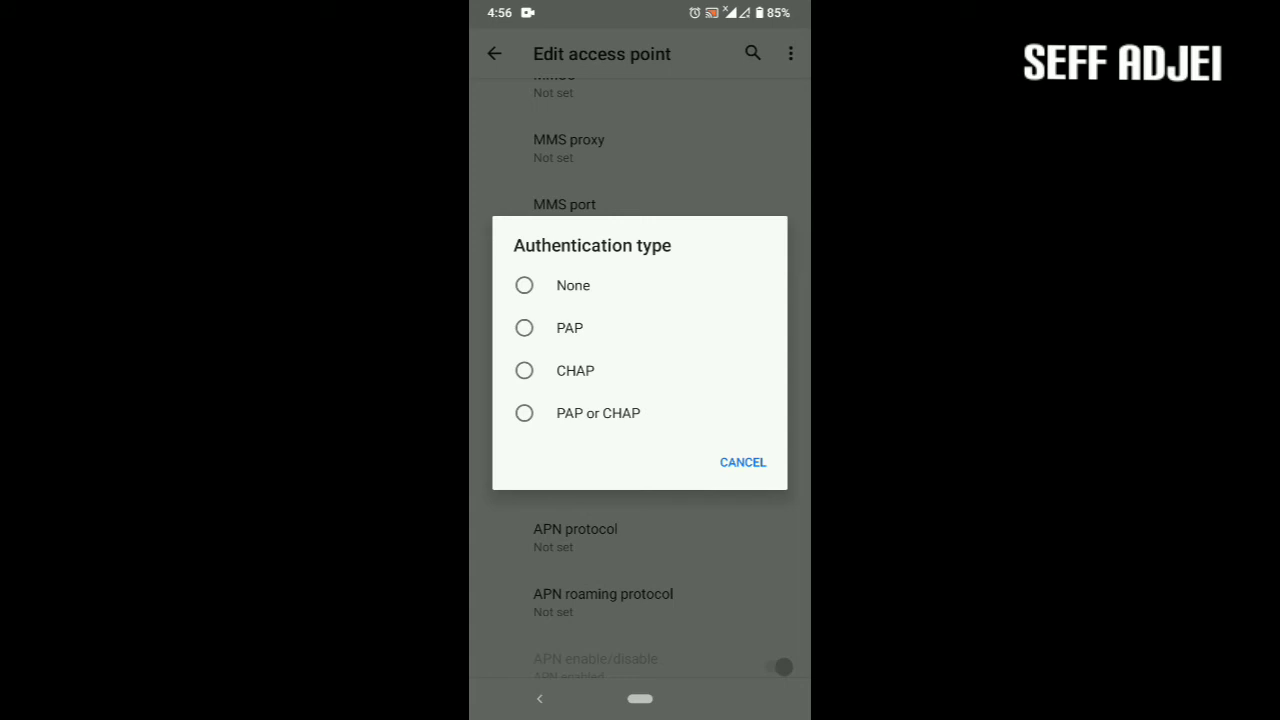
left_click(598, 413)
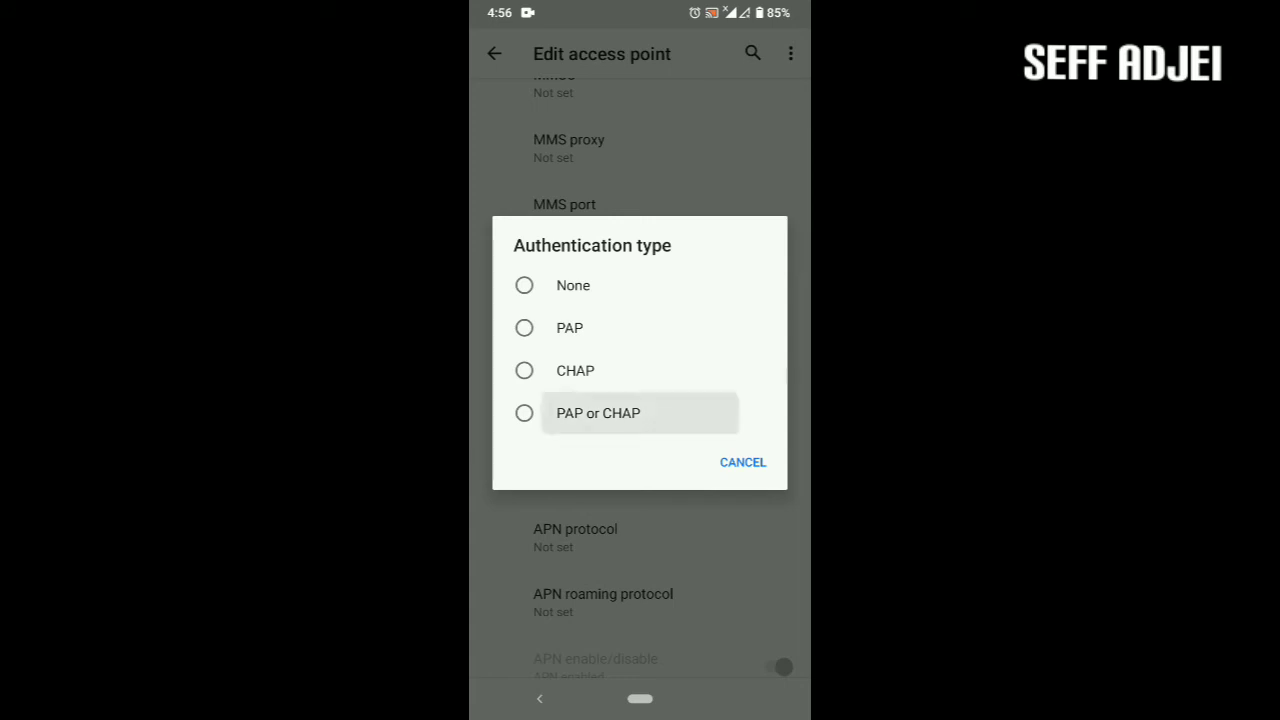
scroll(640, 400, "down", 1)
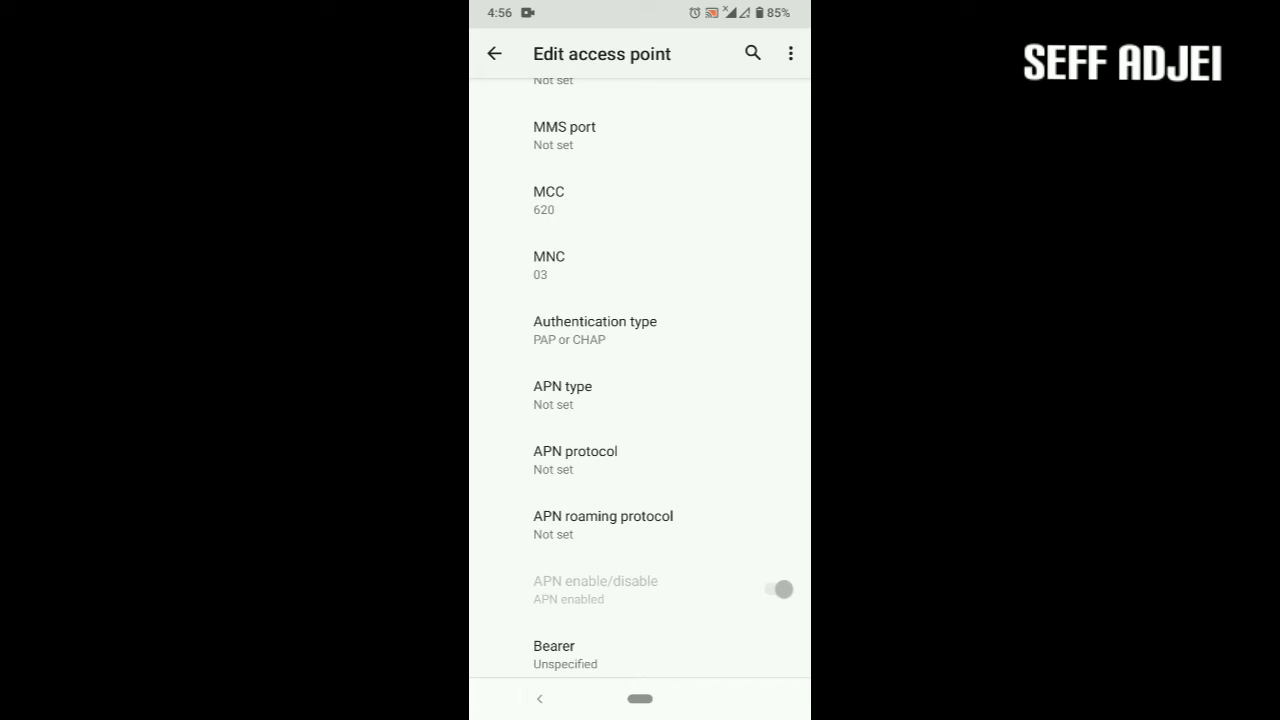
Enter 'default' as the APN type, trimming the stray extra text
left_click(562, 393)
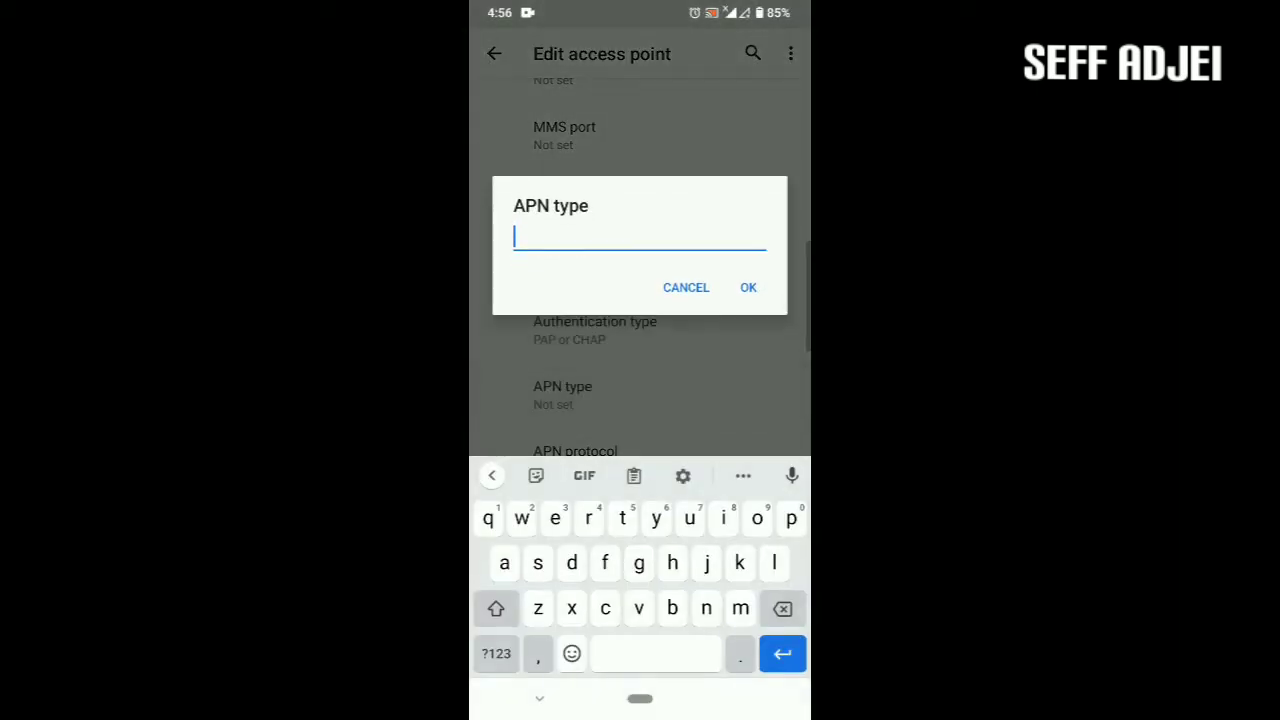
type("de")
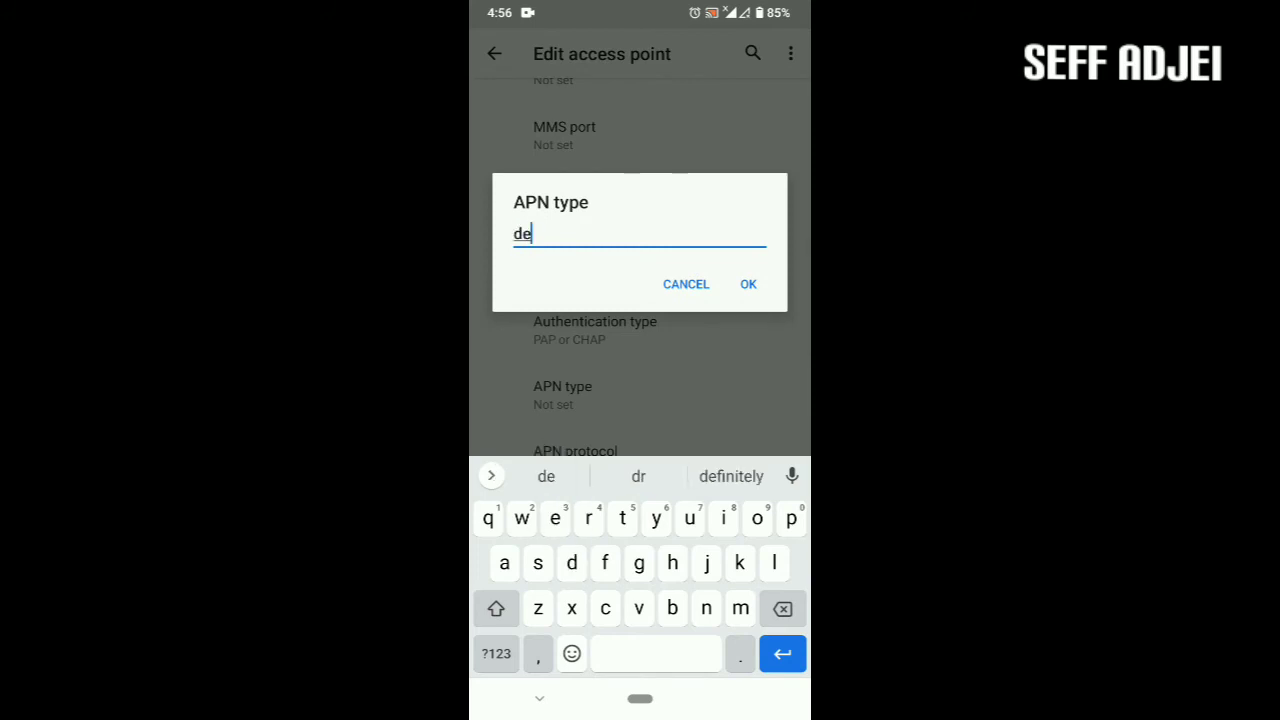
type("fau")
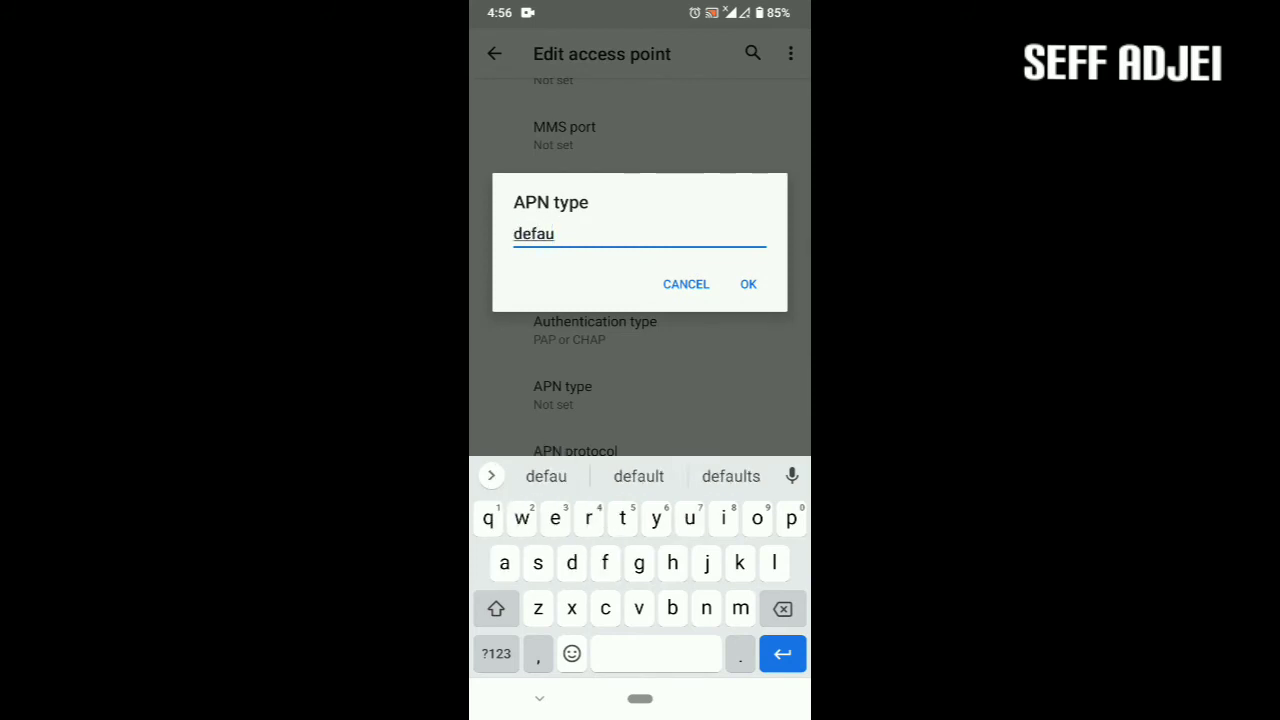
type("lt to")
key("BackSpace")
key("BackSpace")
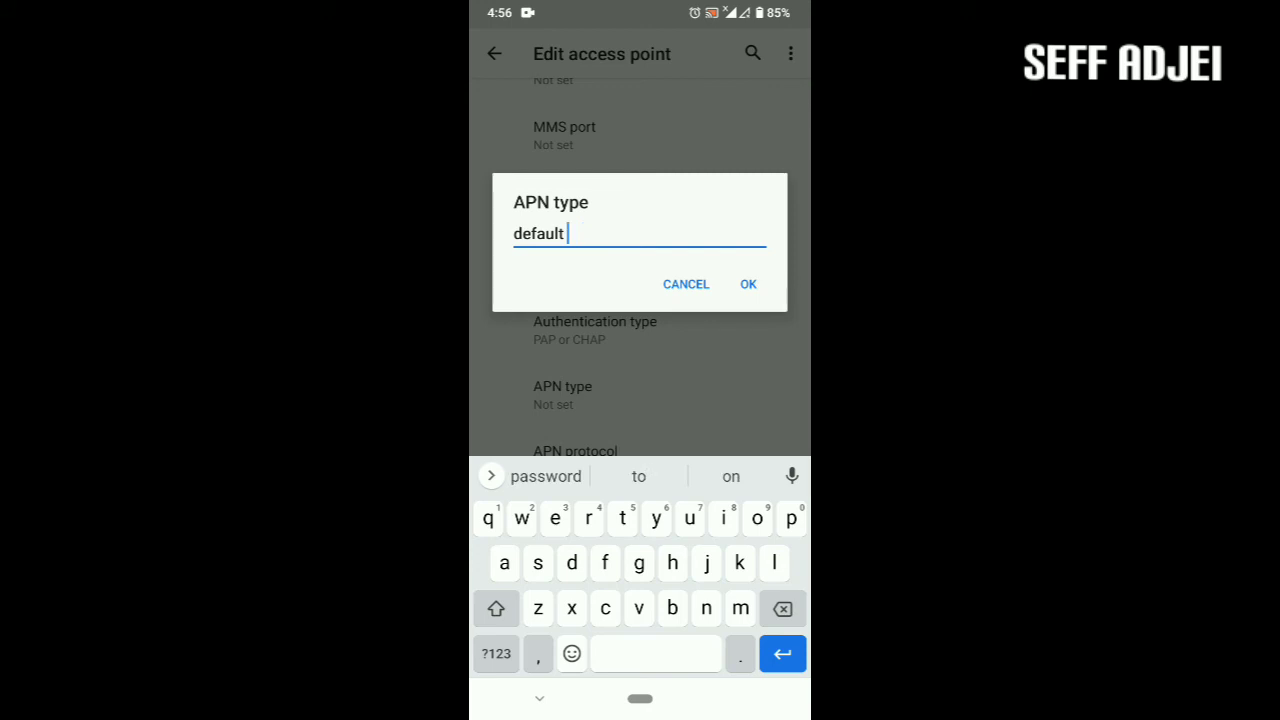
key("BackSpace")
left_click(748, 284)
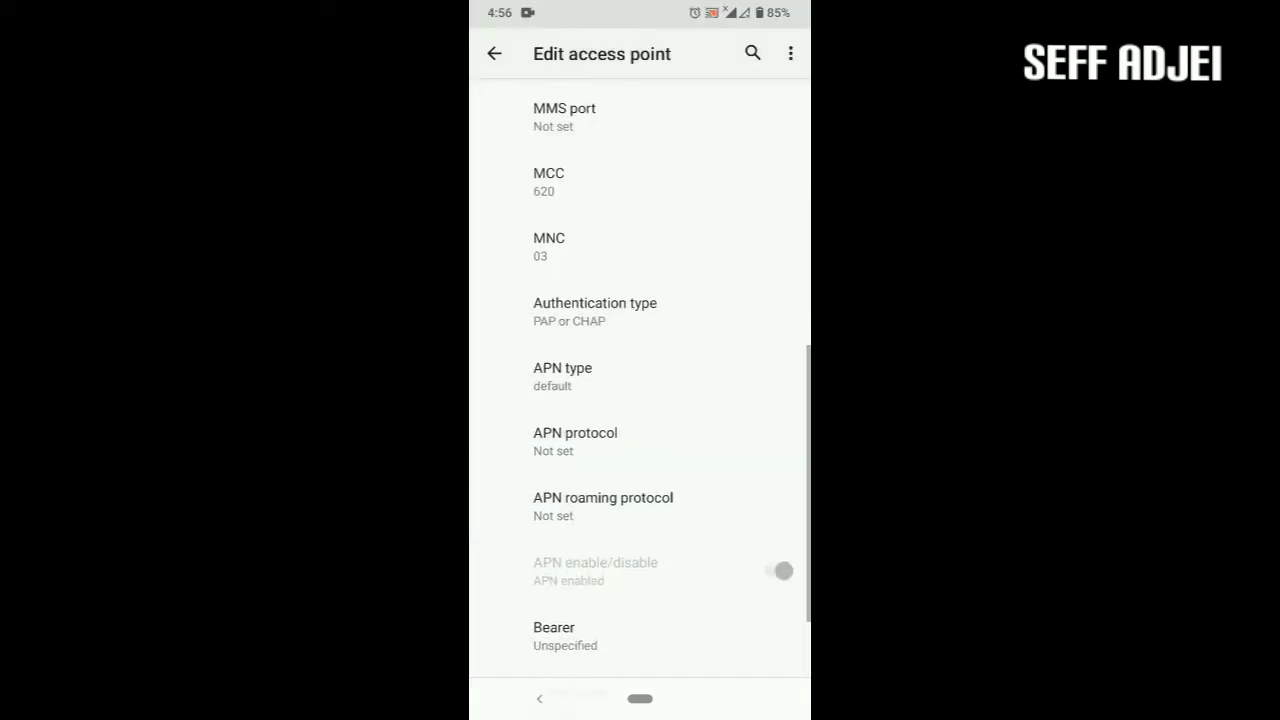
scroll(640, 400, "down", 2)
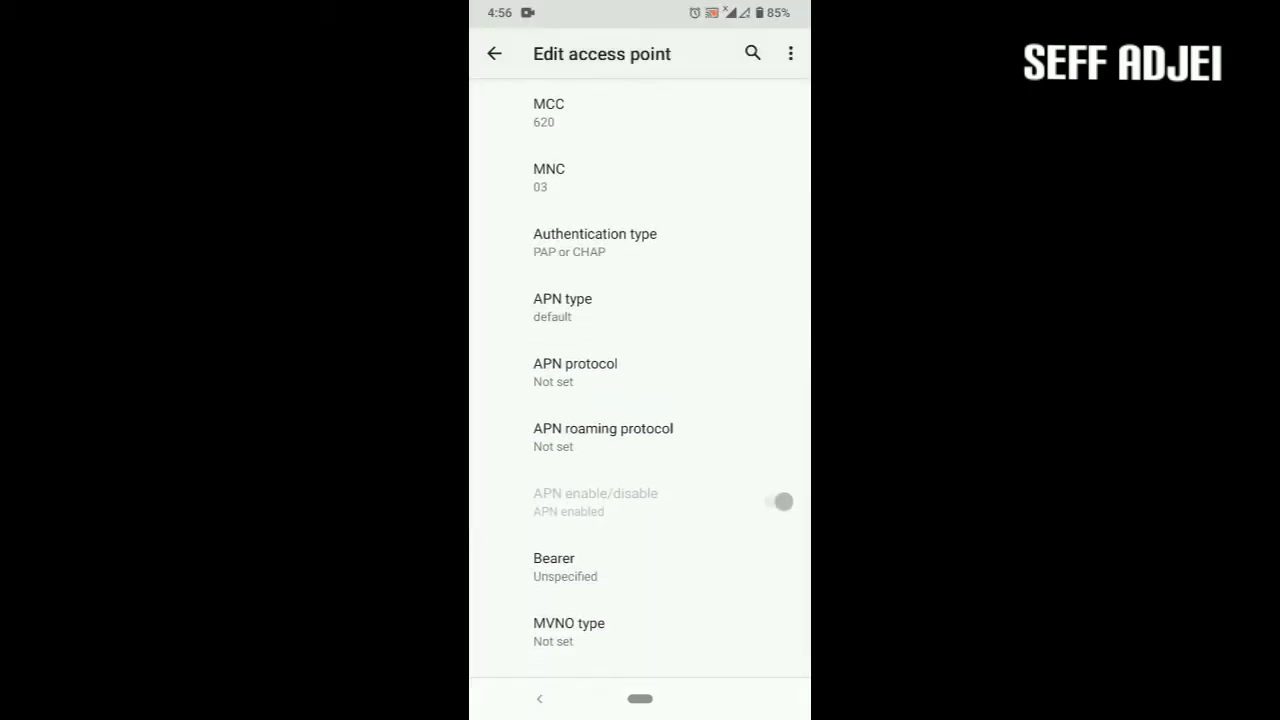
Set APN and roaming protocols to IPv4, then save the airteltigo access point
left_click(640, 372)
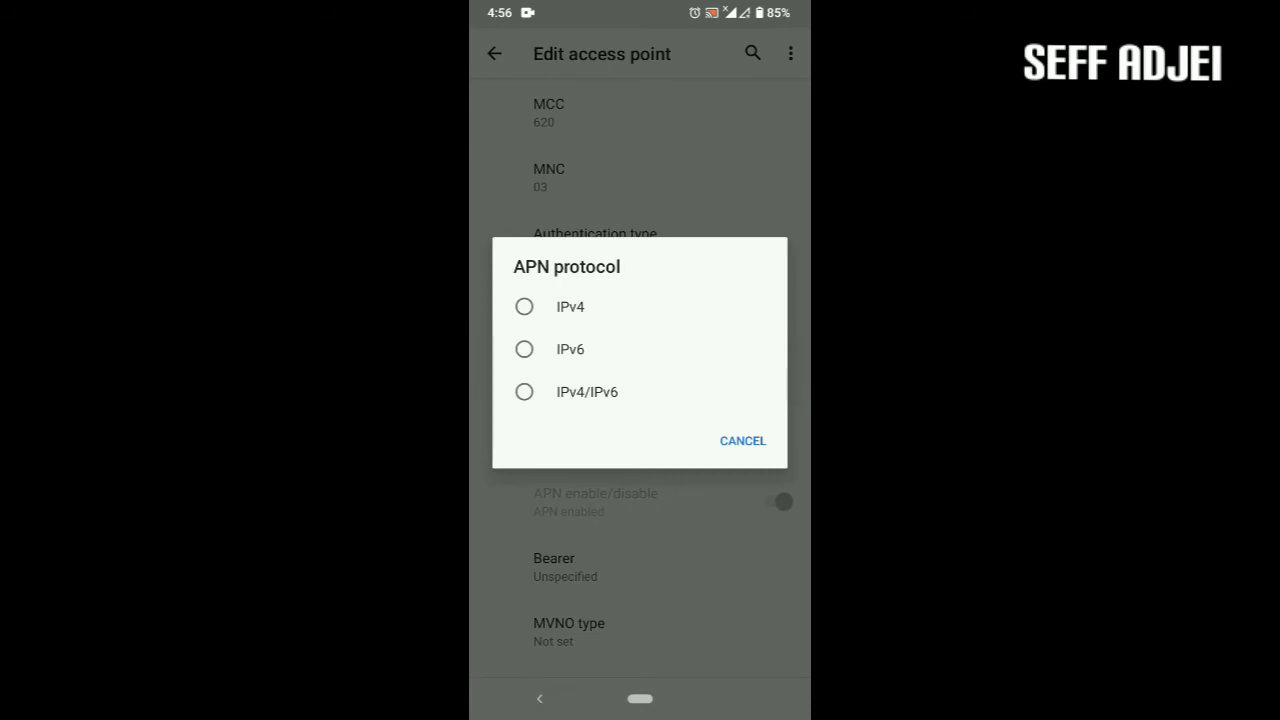
left_click(570, 307)
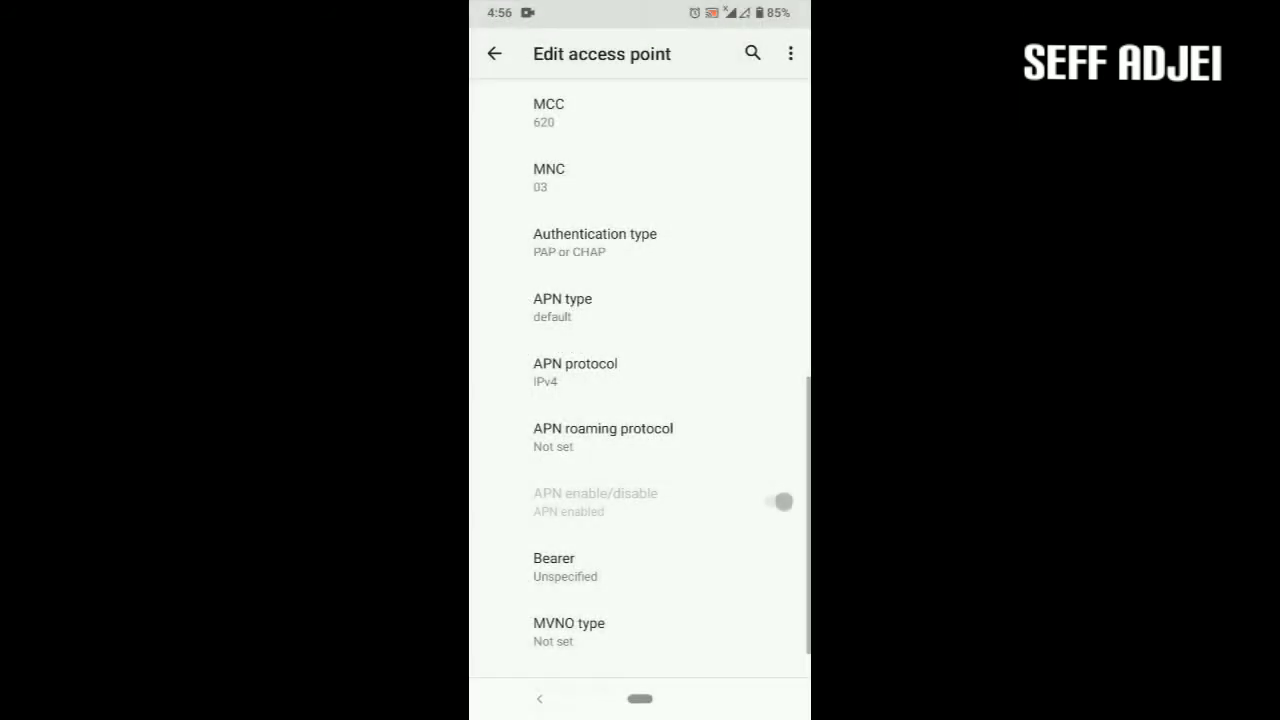
scroll(640, 330, "down", 1)
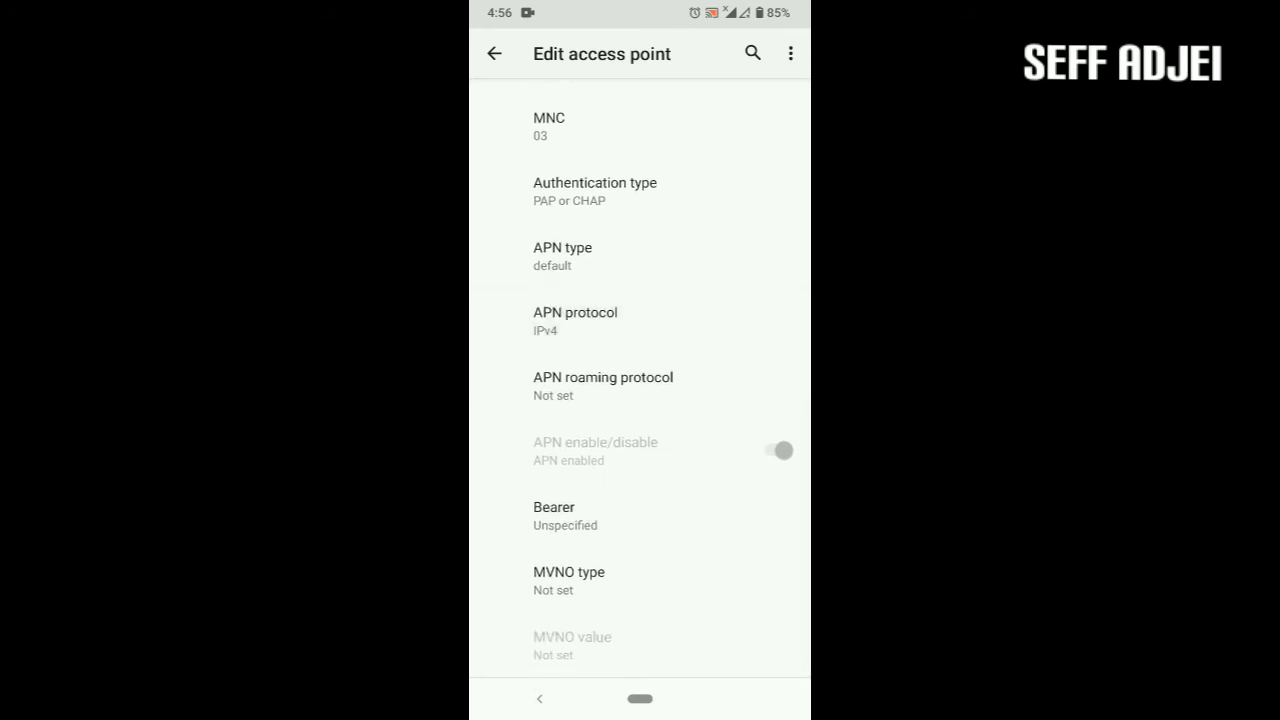
left_click(603, 385)
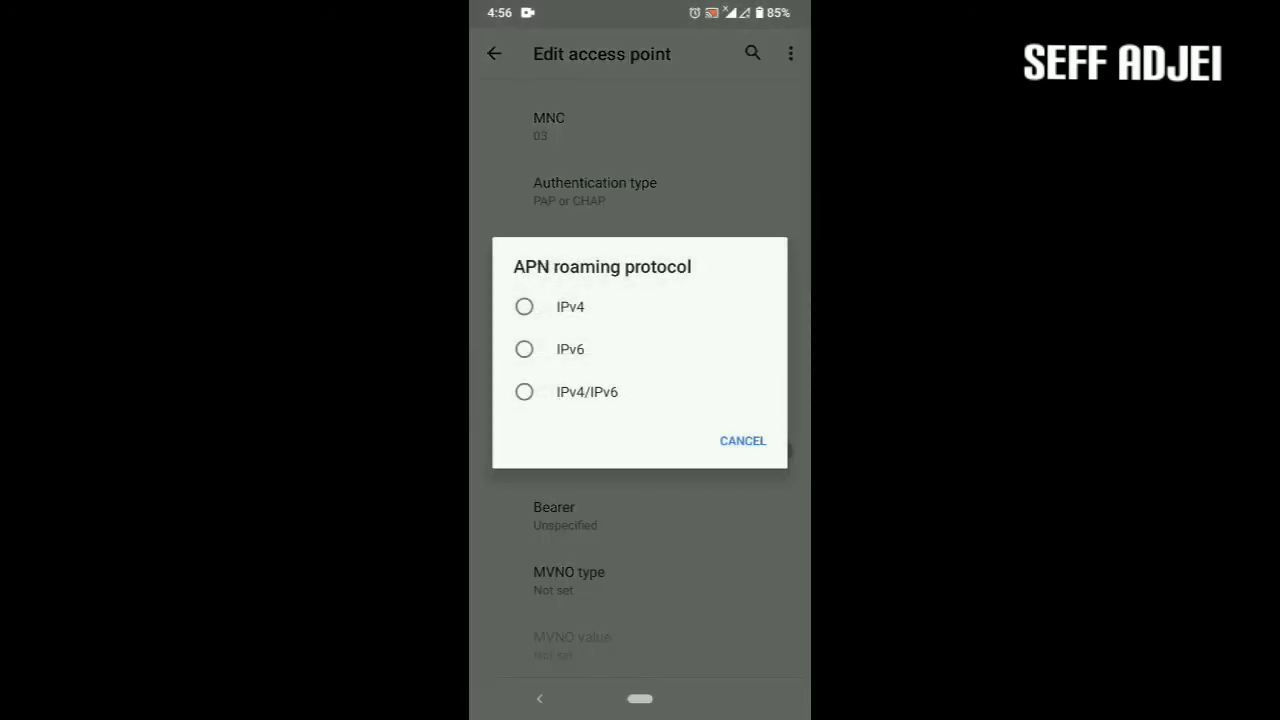
left_click(570, 307)
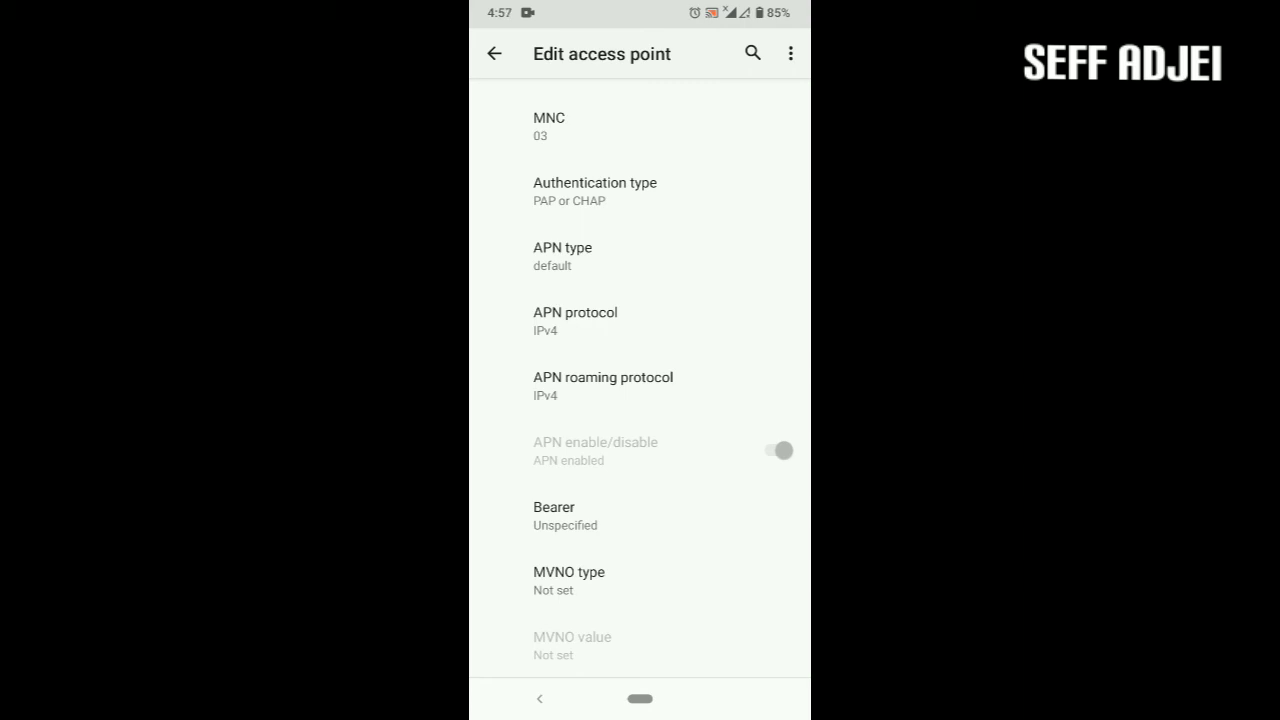
left_click(790, 53)
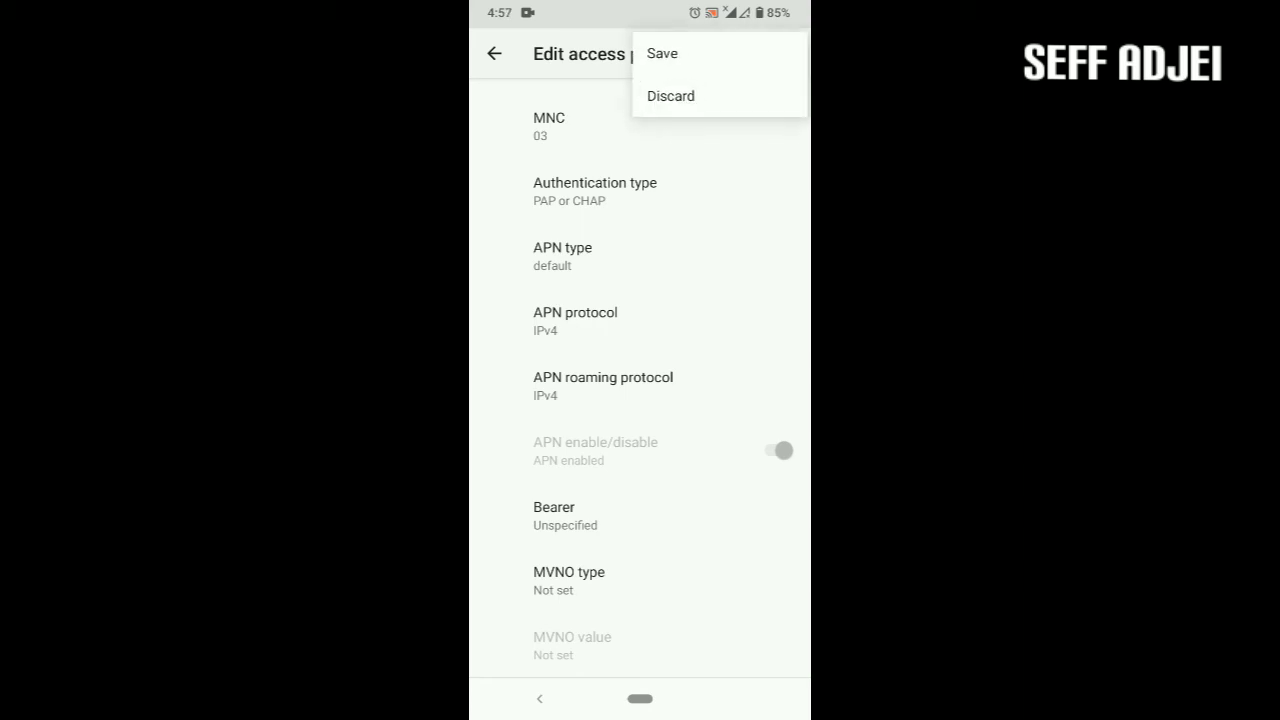
left_click(662, 53)
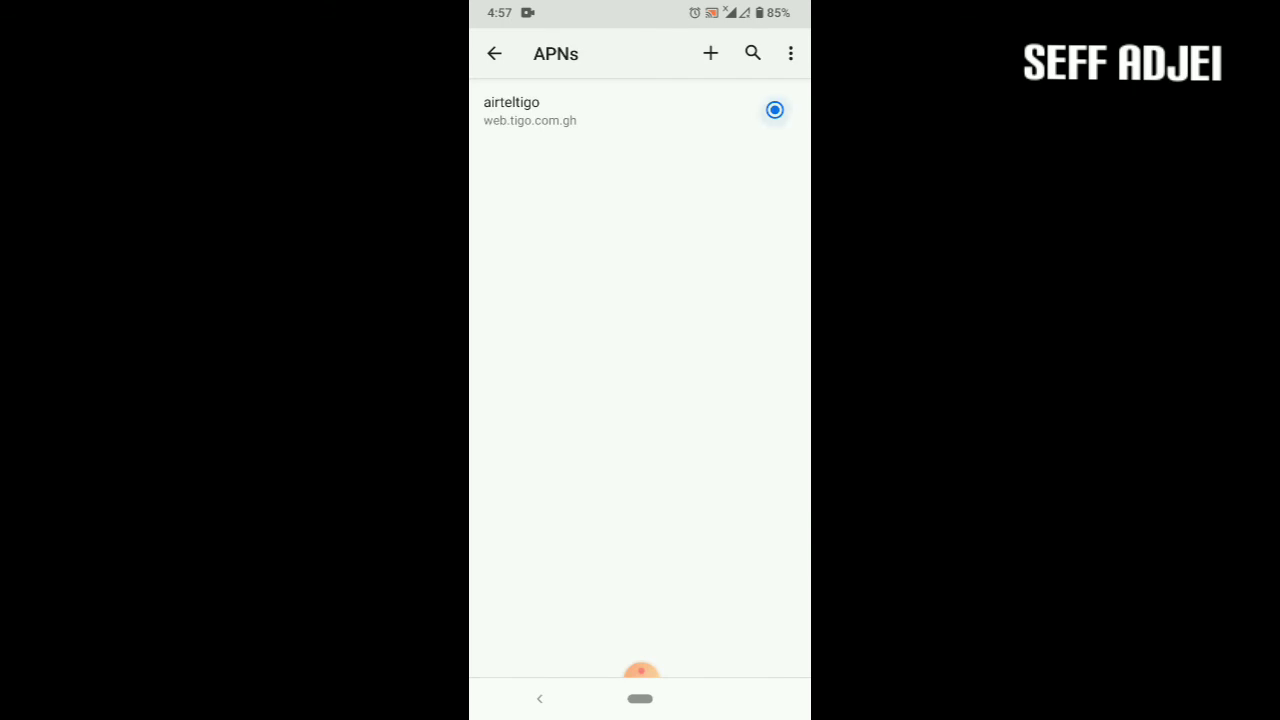
Switch on mobile data from quick settings and return to the home screen
left_click_drag(640, 5, 640, 300)
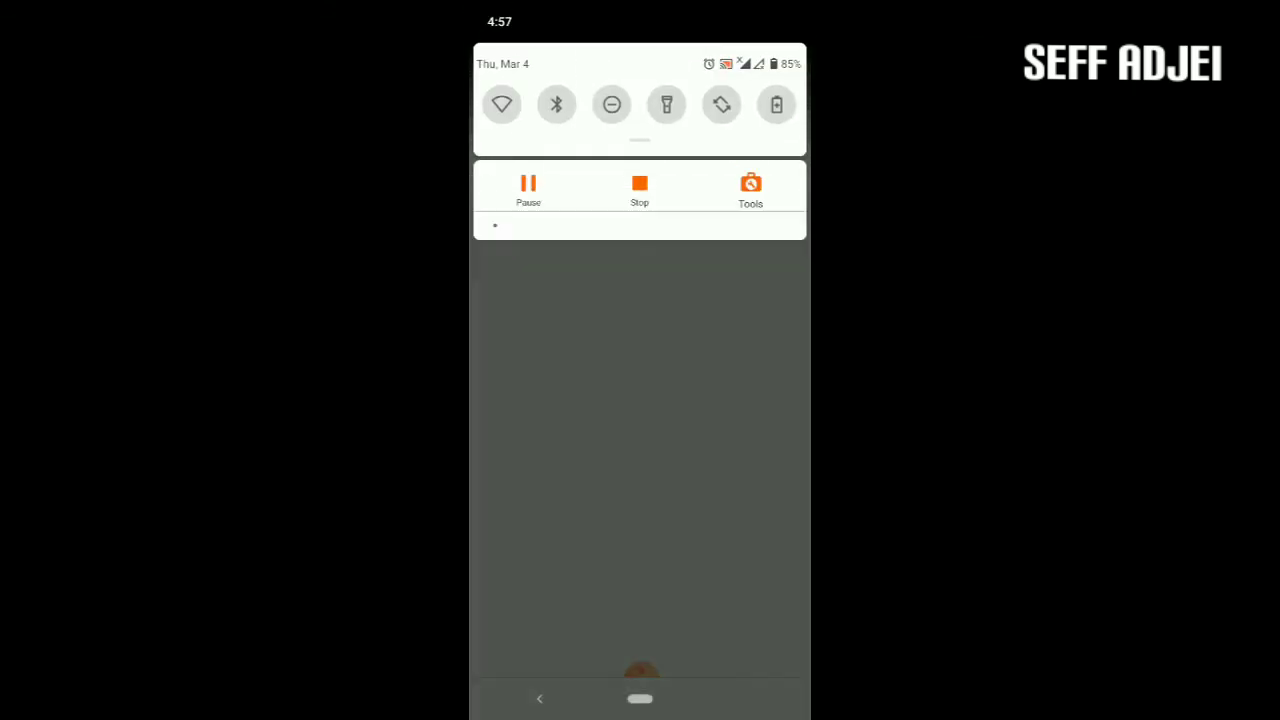
mouse_move(640, 200)
left_mouse_down()
mouse_move(640, 500)
mouse_move(640, 150)
left_mouse_up()
left_click(529, 394)
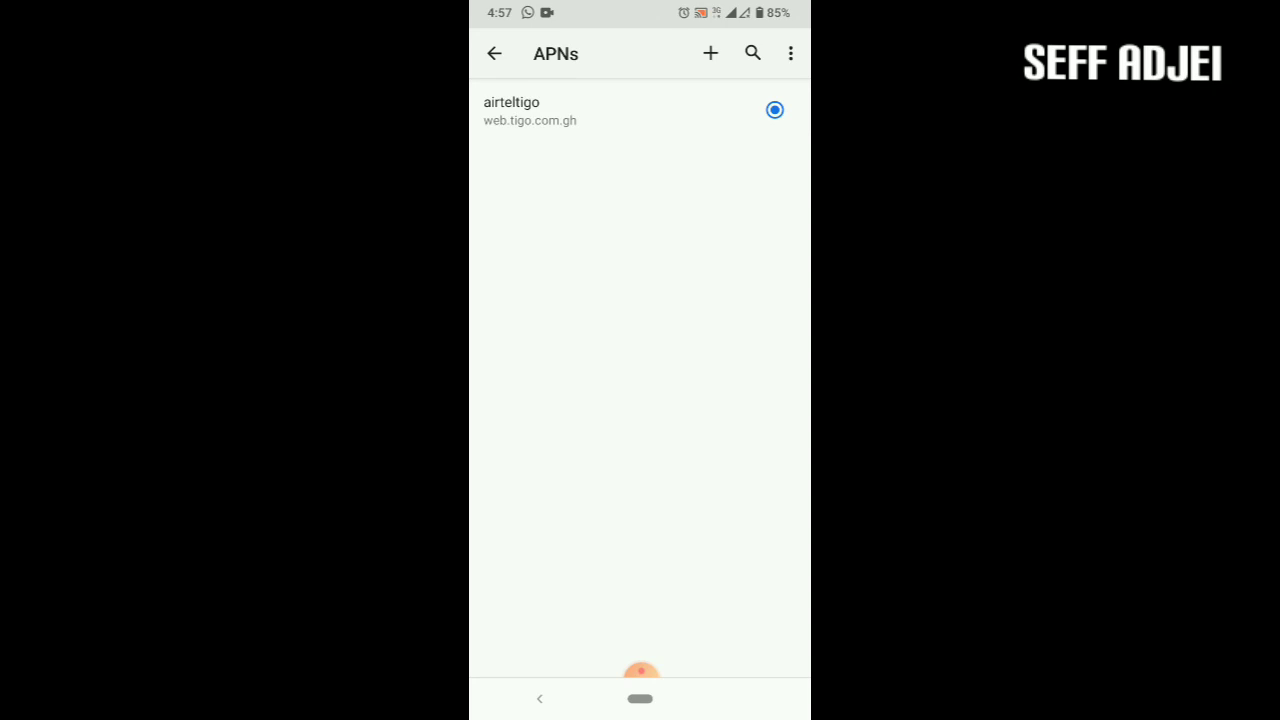
left_click(640, 698)
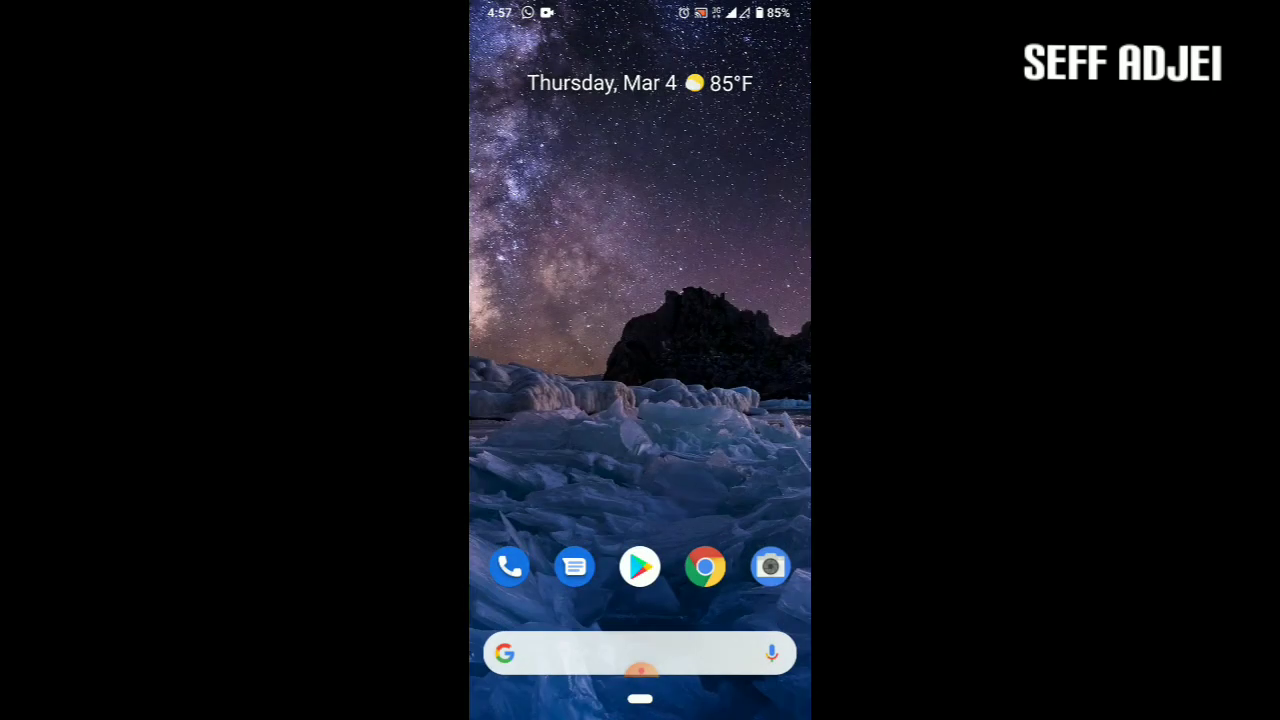